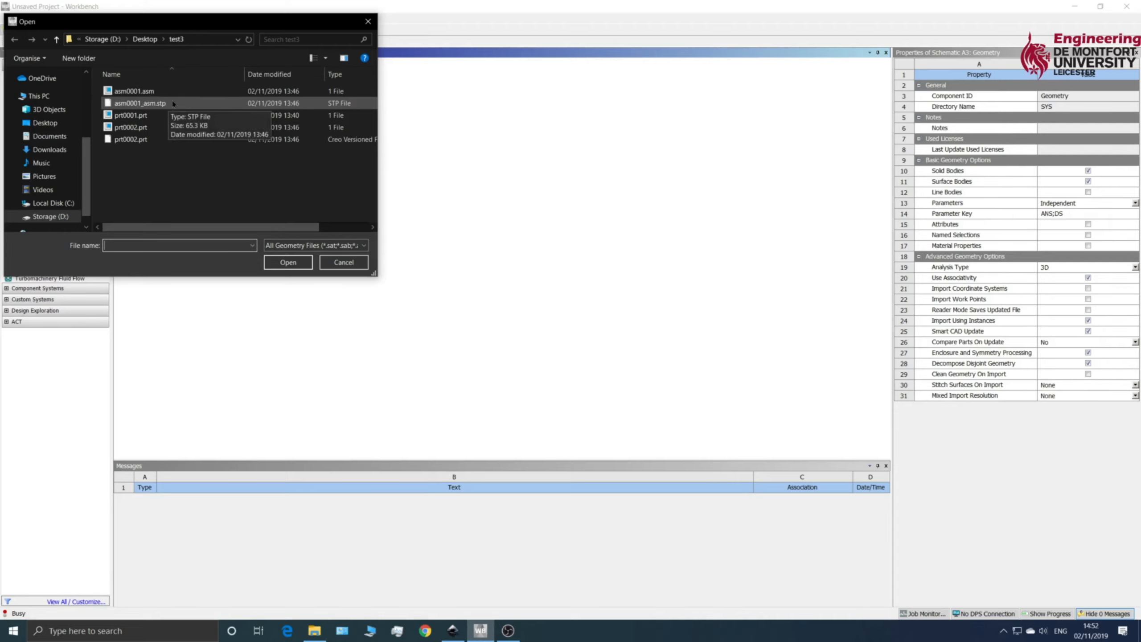
Step: Import asm0001_asm.stp as the Static Structural geometry and open its model, re-reading the upstream data
click(172, 104)
click(287, 263)
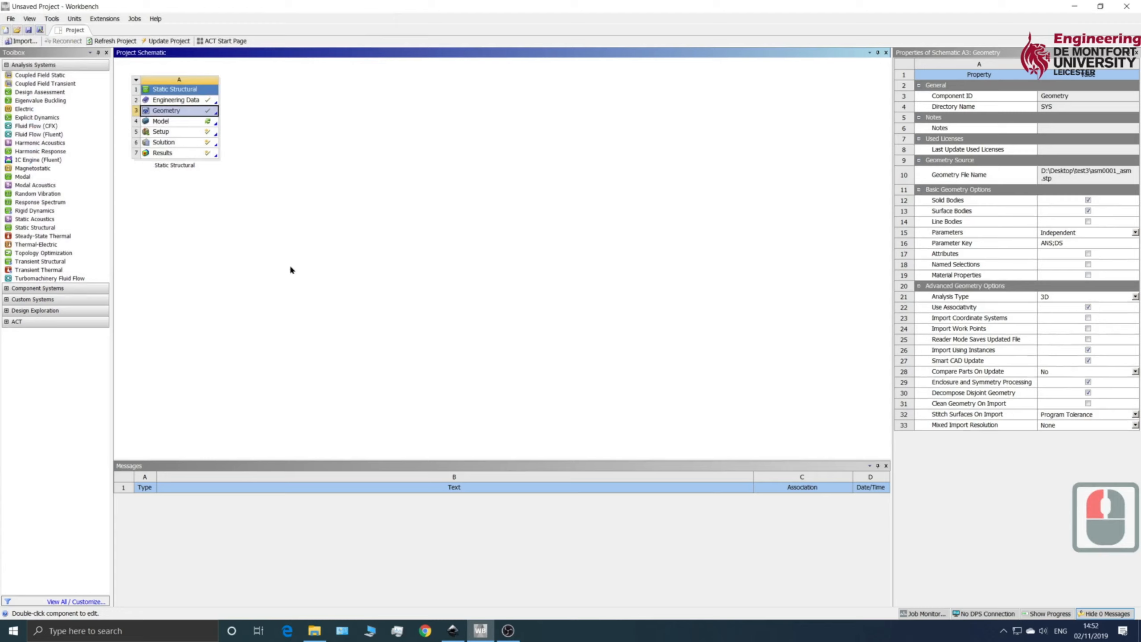
click(187, 124)
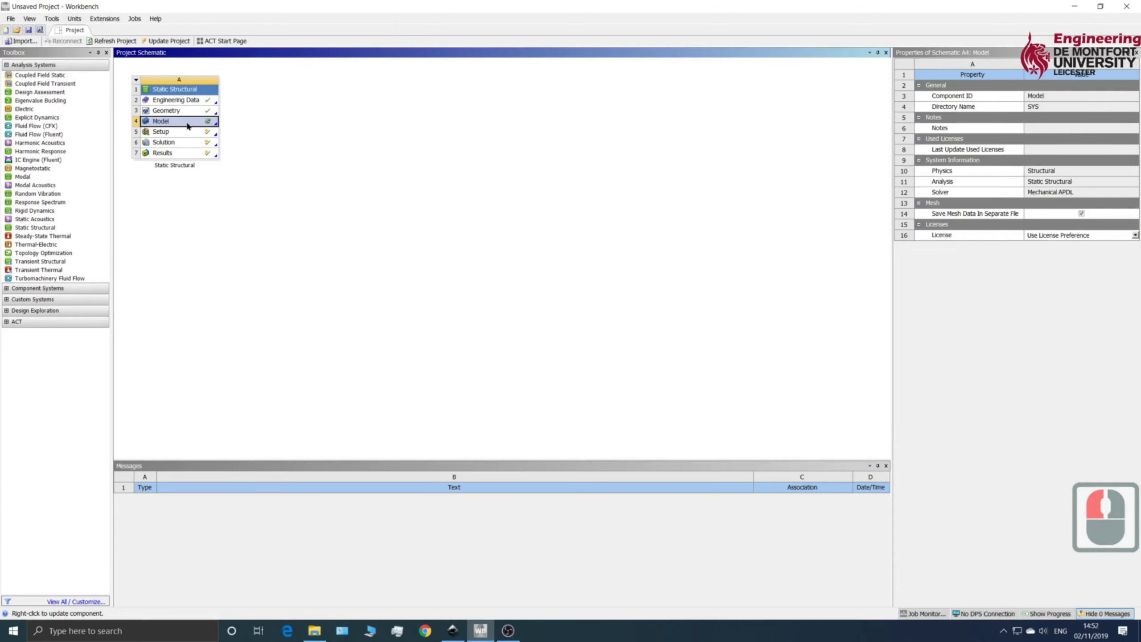
right_click(187, 125)
click(210, 128)
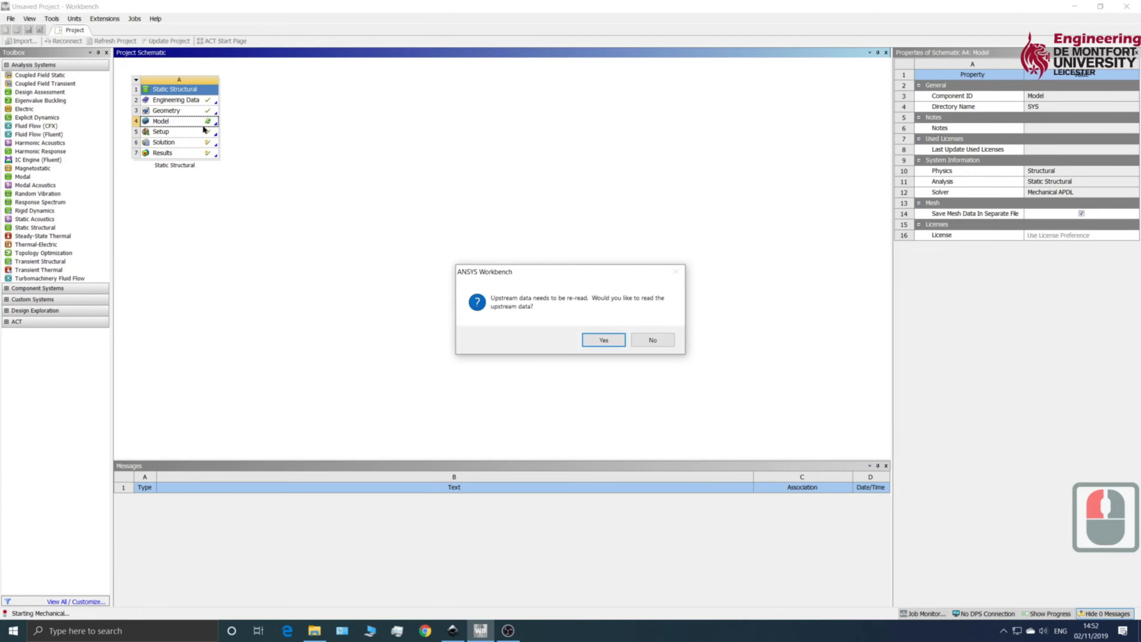
click(598, 340)
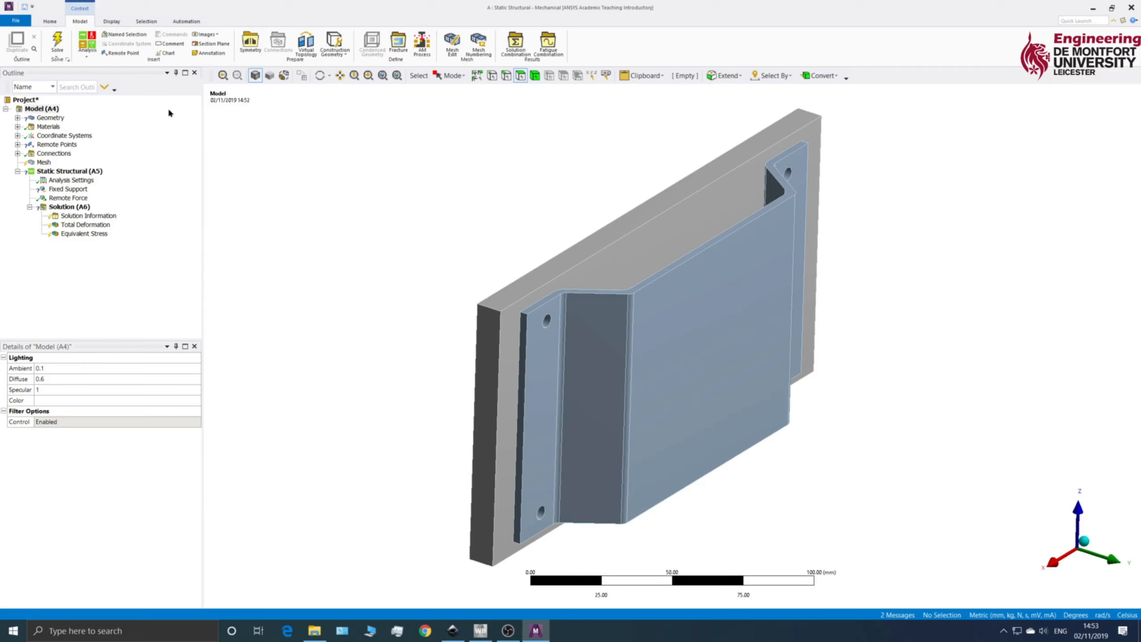
Step: Rename the PRT0001 body in the model's geometry as backplate
click(18, 119)
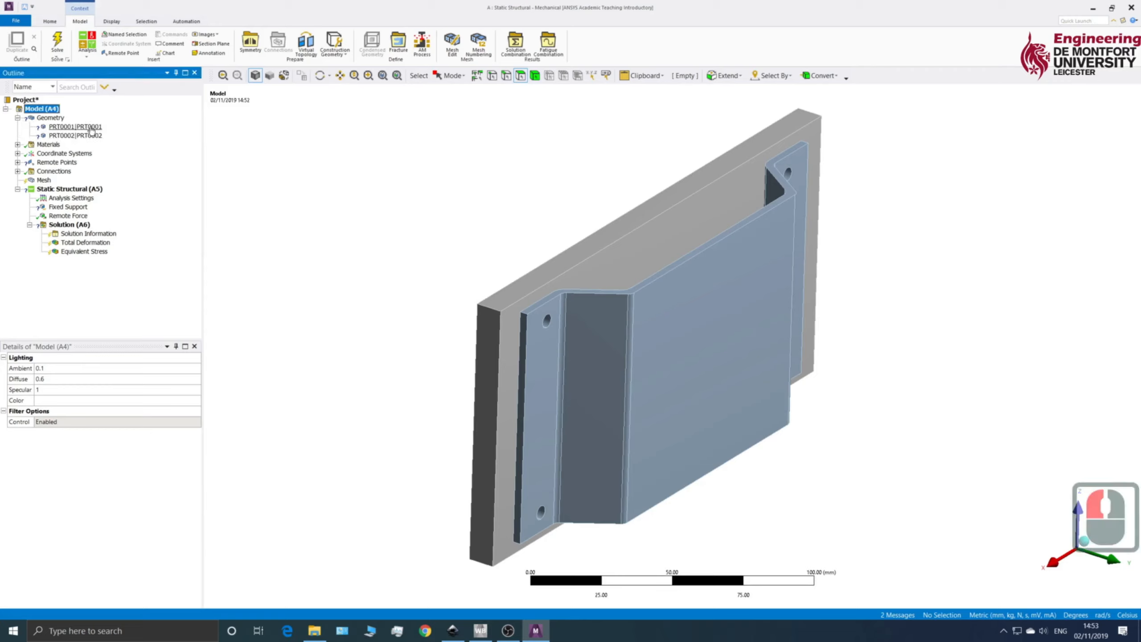
click(75, 127)
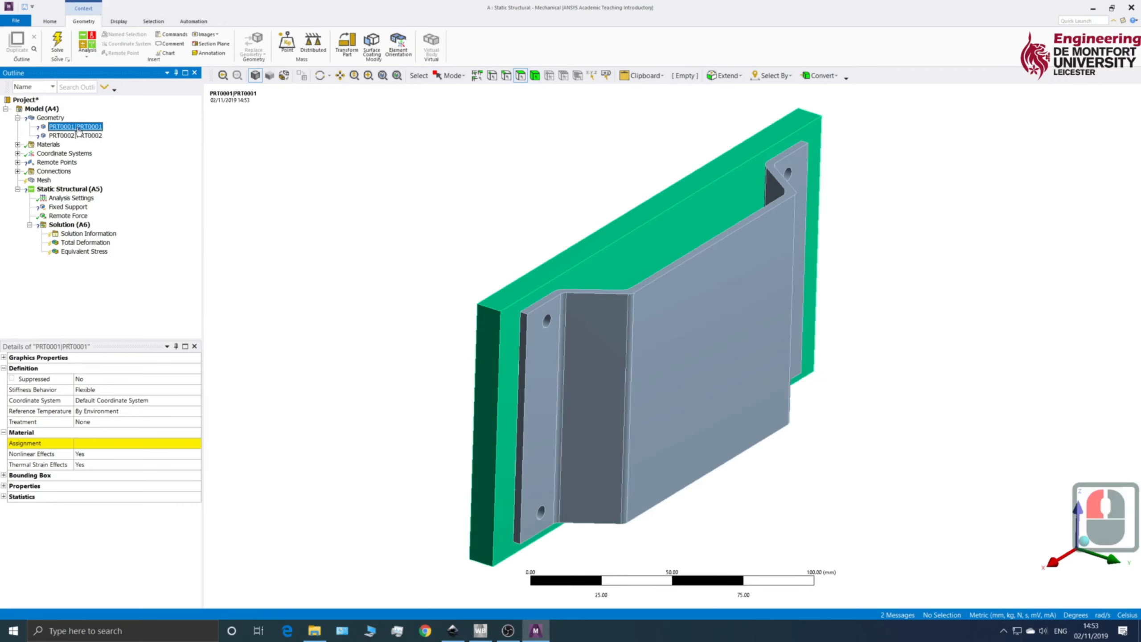
right_click(79, 130)
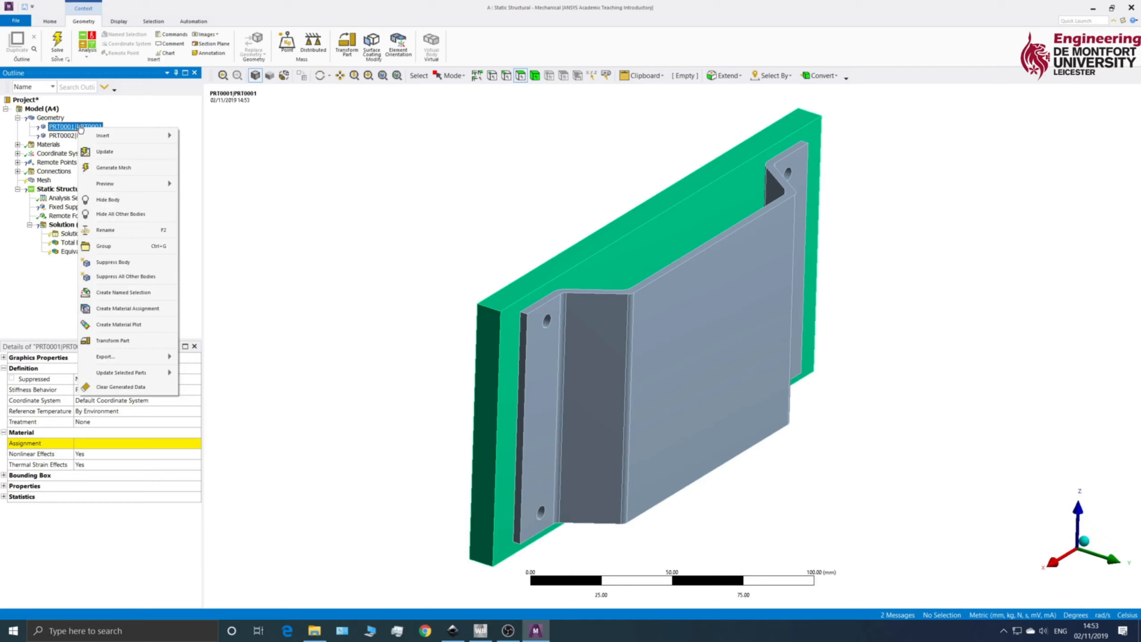
click(128, 232)
text(ba)
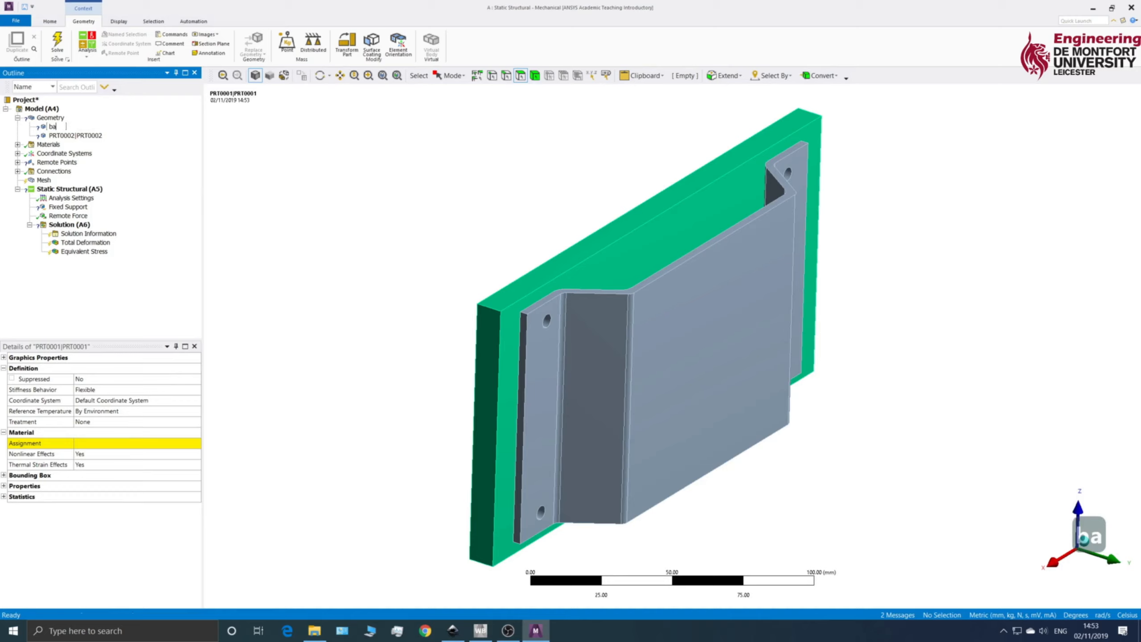
text(ckplate)
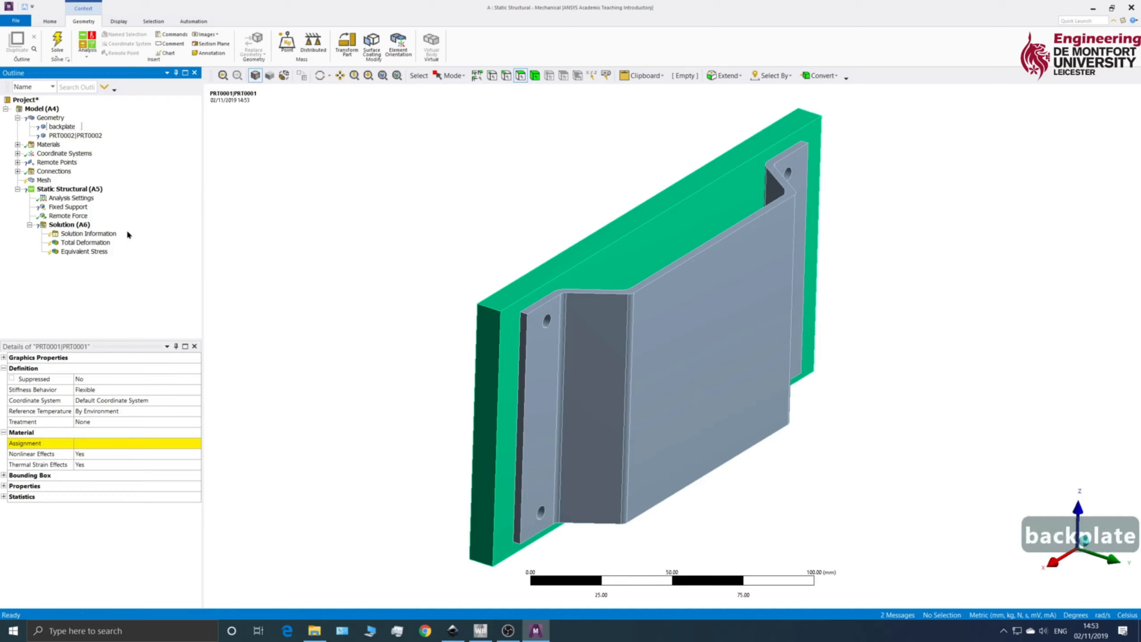
key(Return)
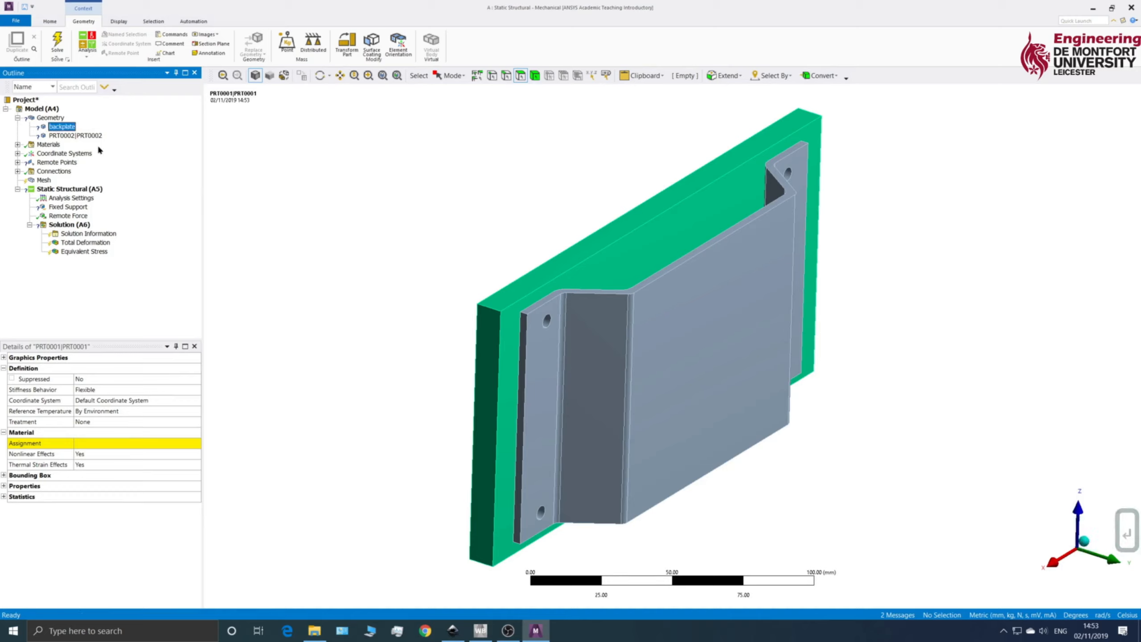
Step: Rename the PRT0002 body as bracket
click(67, 136)
right_click(67, 136)
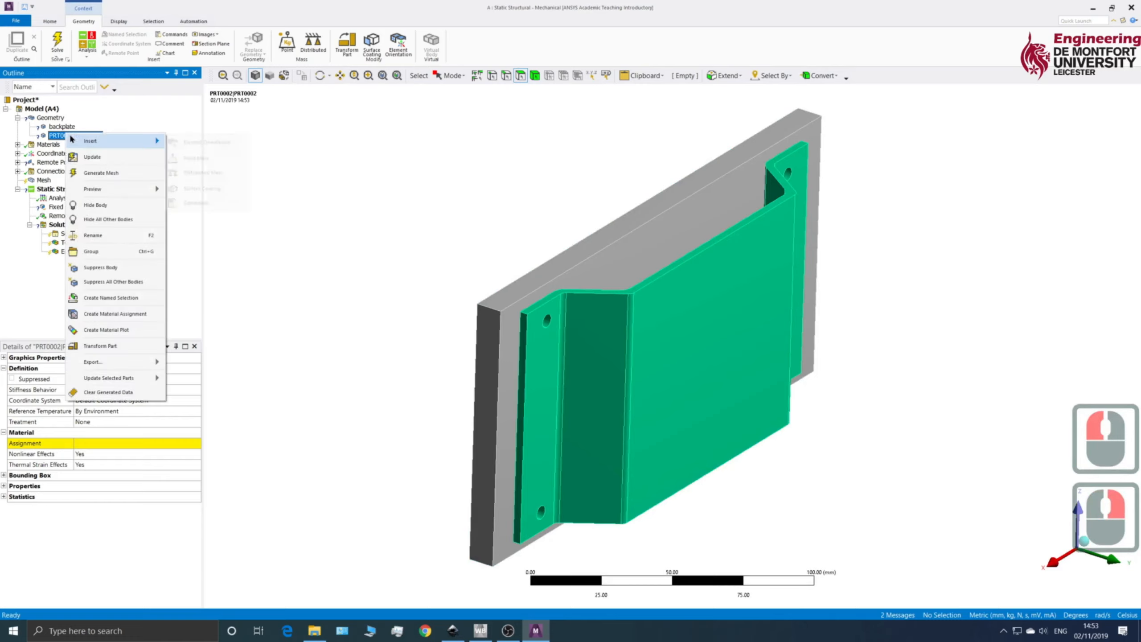
click(94, 235)
text(bracket)
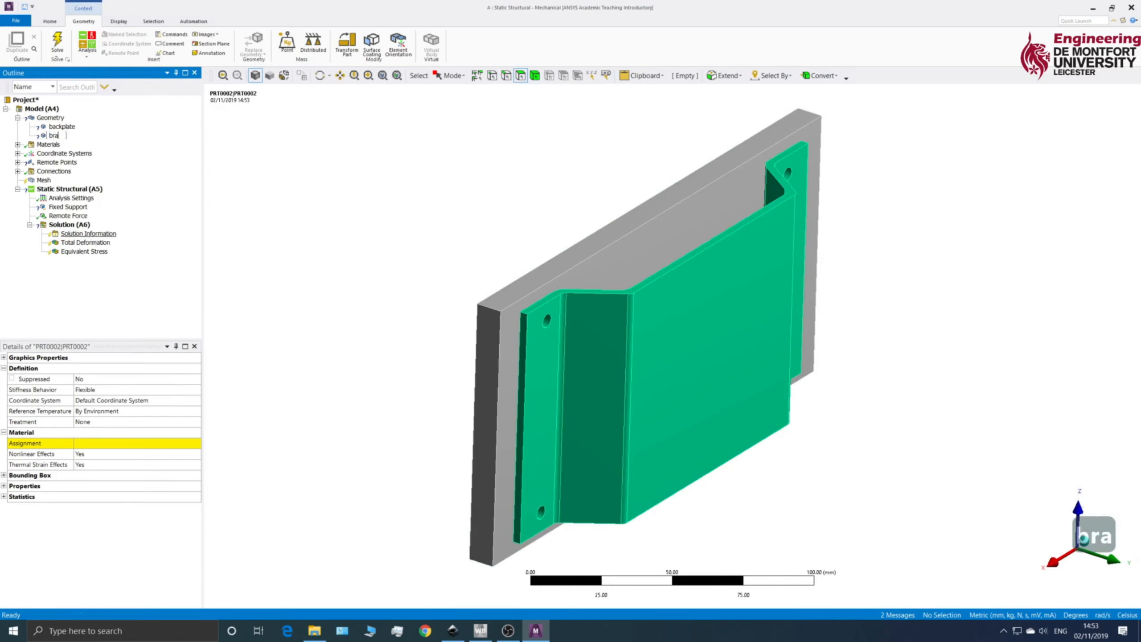
key(Return)
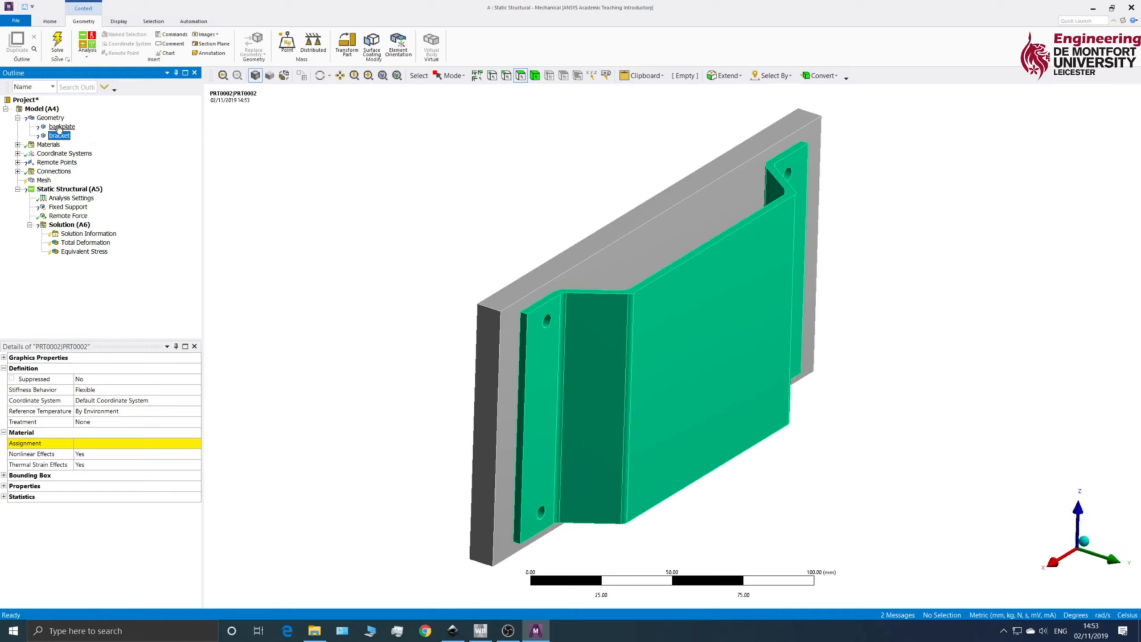
Step: Assign Structural Steel as the material of both the backplate and the bracket
click(58, 129)
click(130, 443)
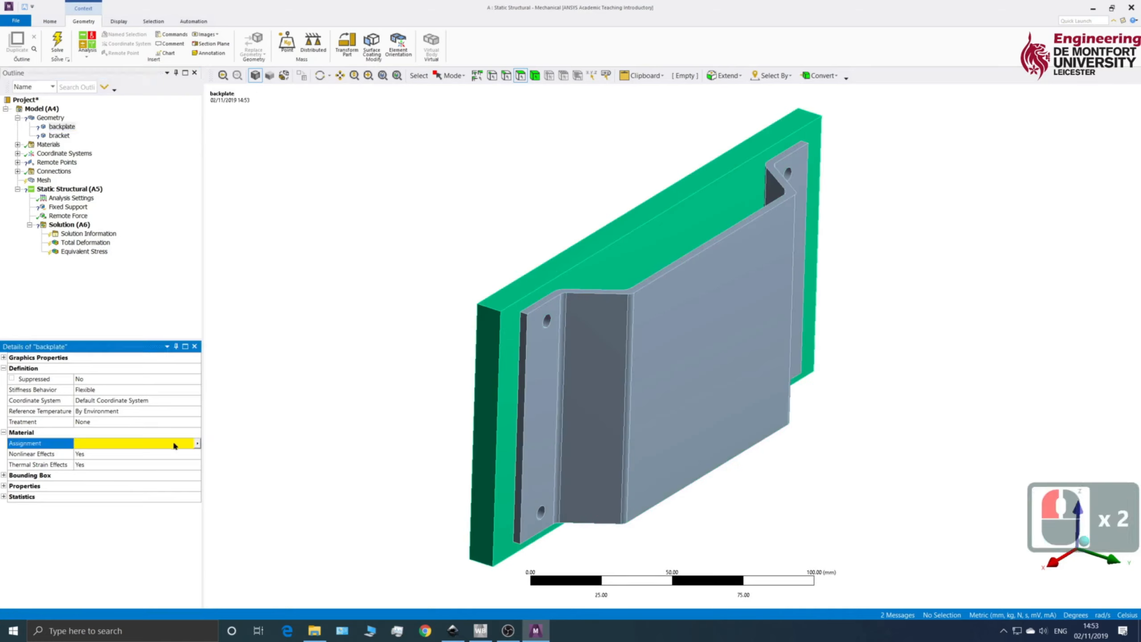
click(198, 443)
click(245, 332)
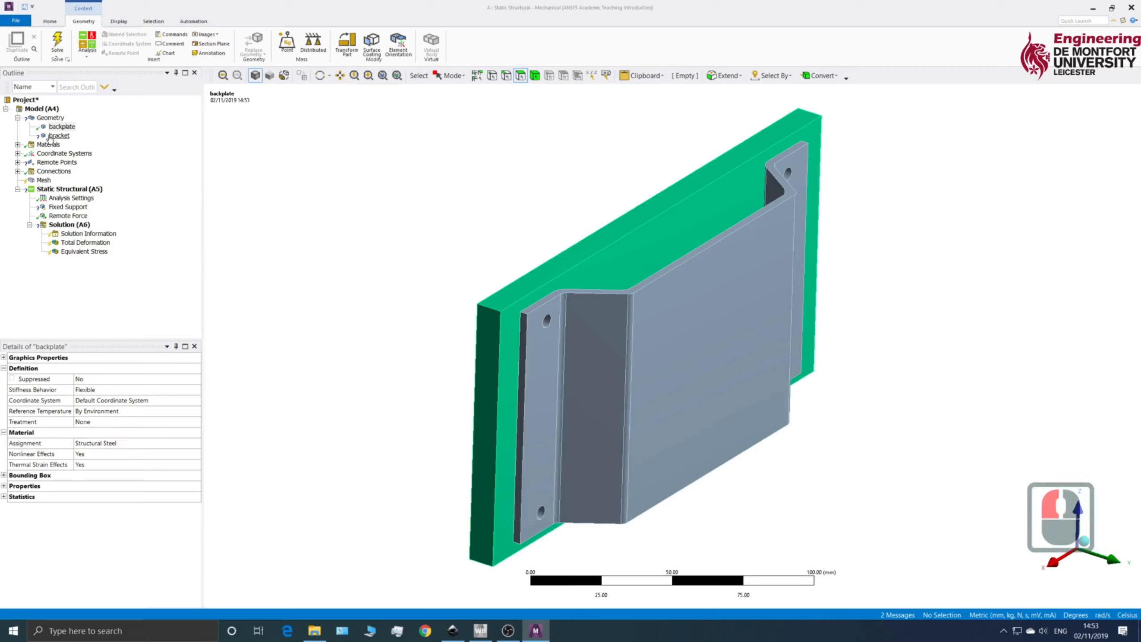
click(59, 136)
click(193, 443)
click(196, 445)
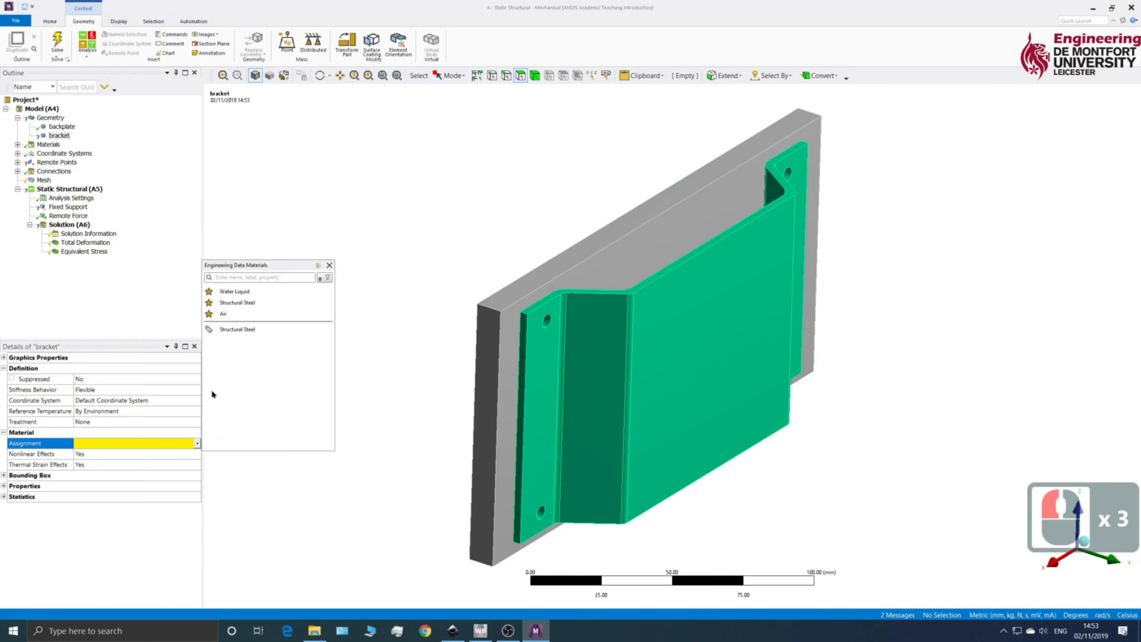
click(228, 331)
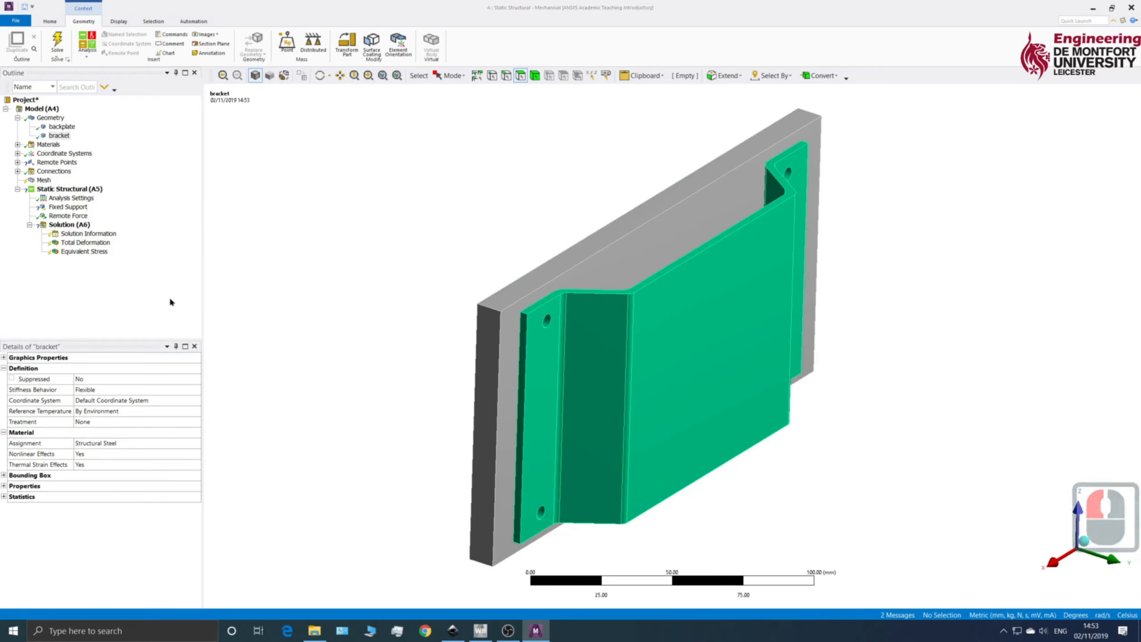
Step: Examine the assembly and the automatically generated contact region, checking its contact and target faces in the body views
middle_drag(343, 257, 387, 204)
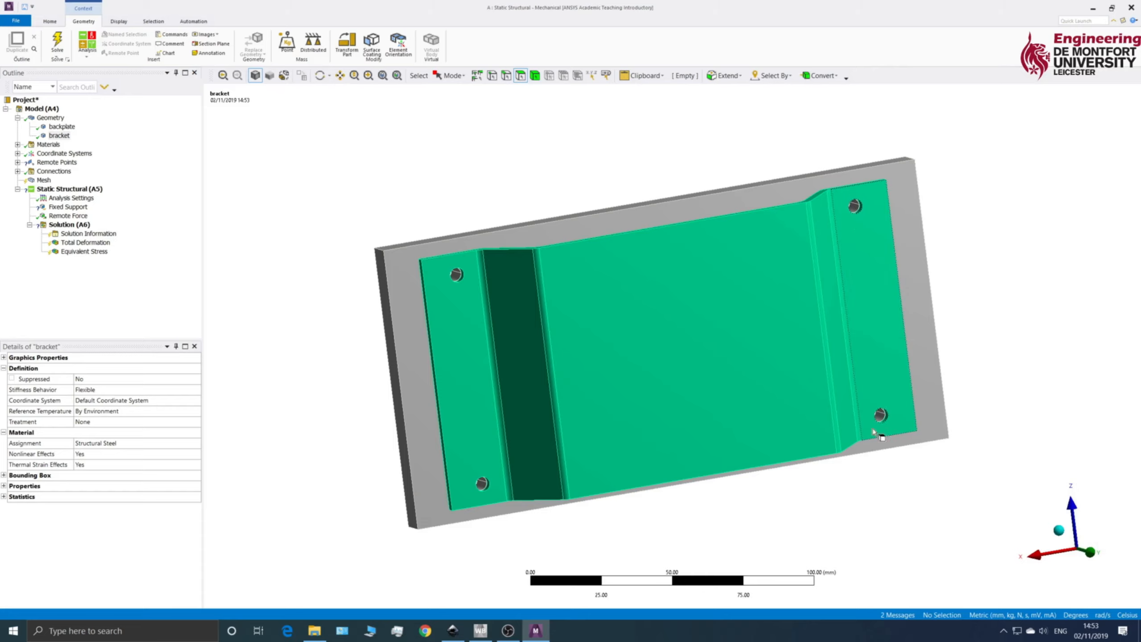
middle_drag(308, 299, 365, 300)
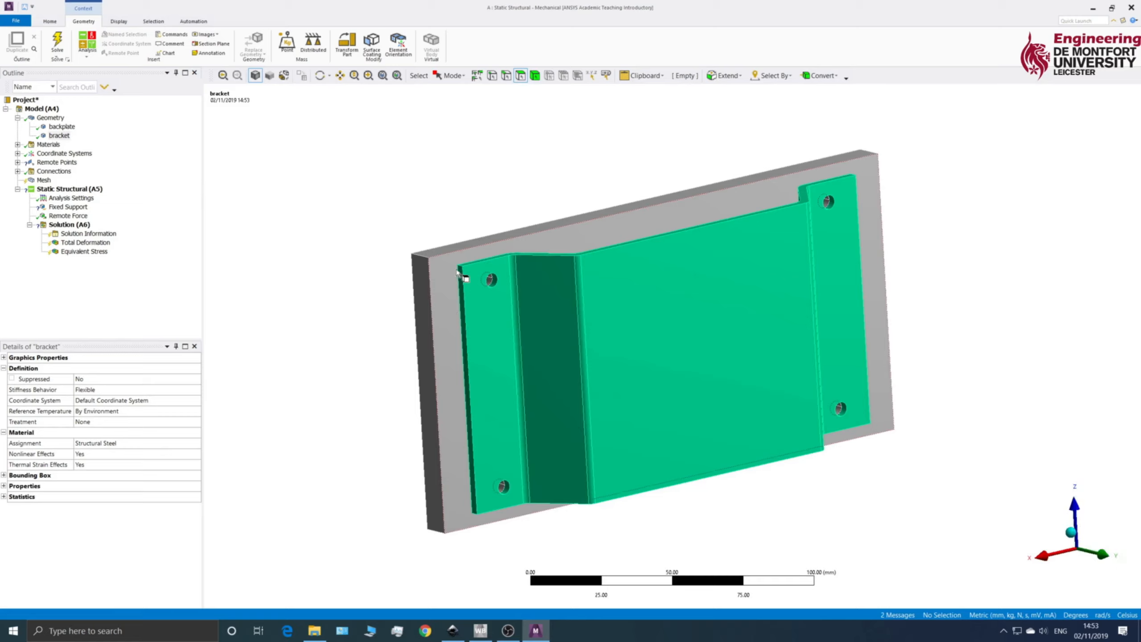
mouse_move(475, 282)
middle_down()
mouse_move(449, 308)
mouse_move(472, 287)
middle_up()
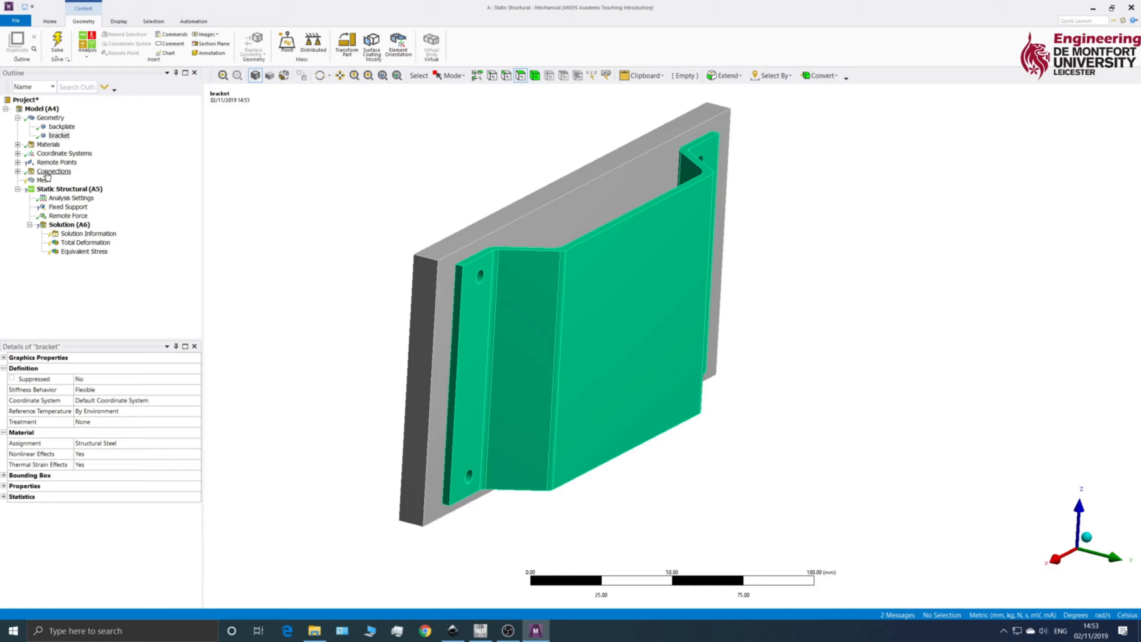
click(17, 171)
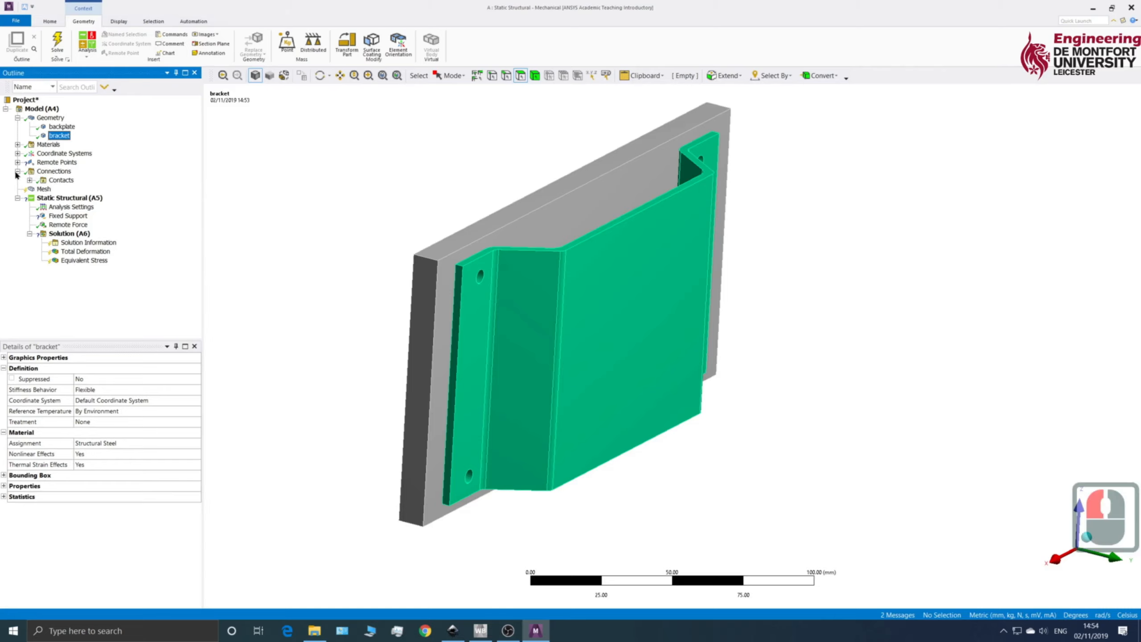
click(30, 180)
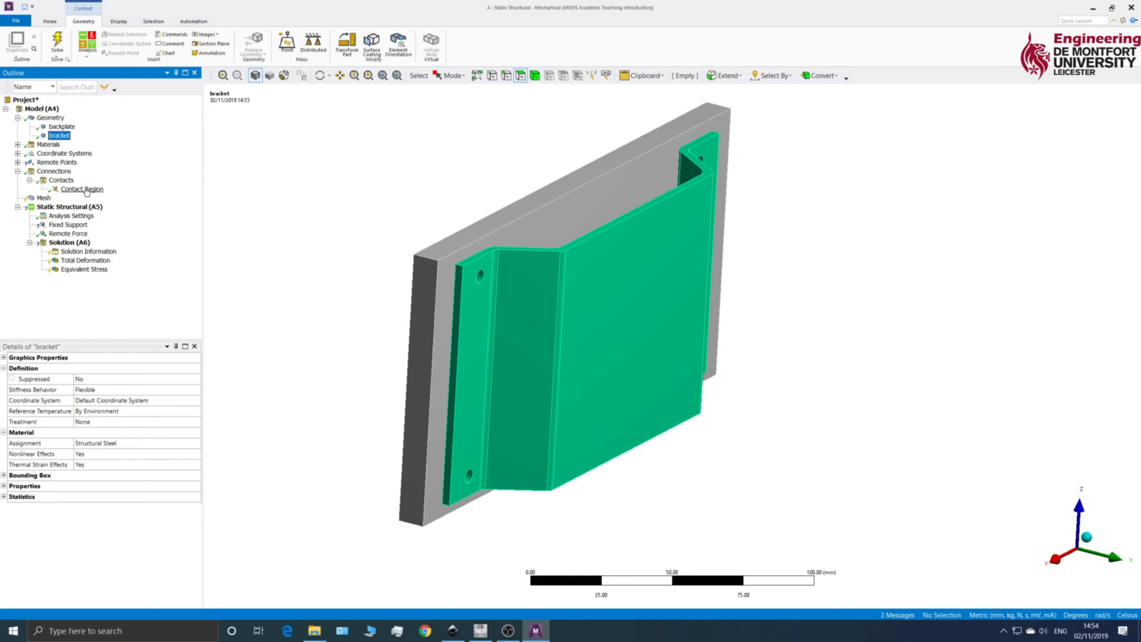
click(85, 190)
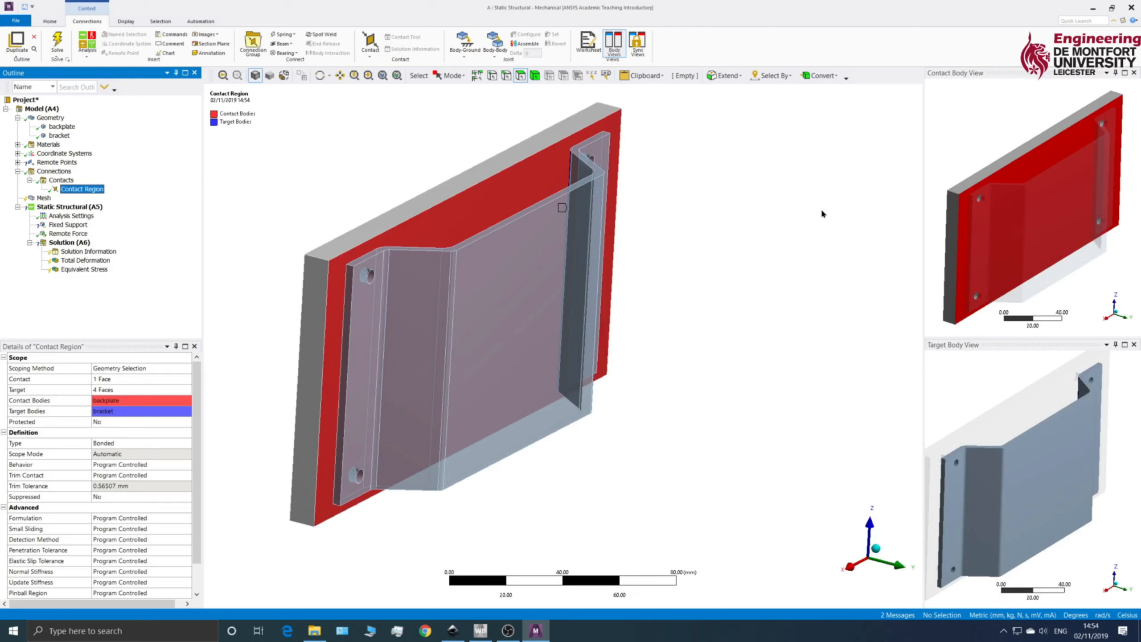
middle_drag(972, 155, 934, 178)
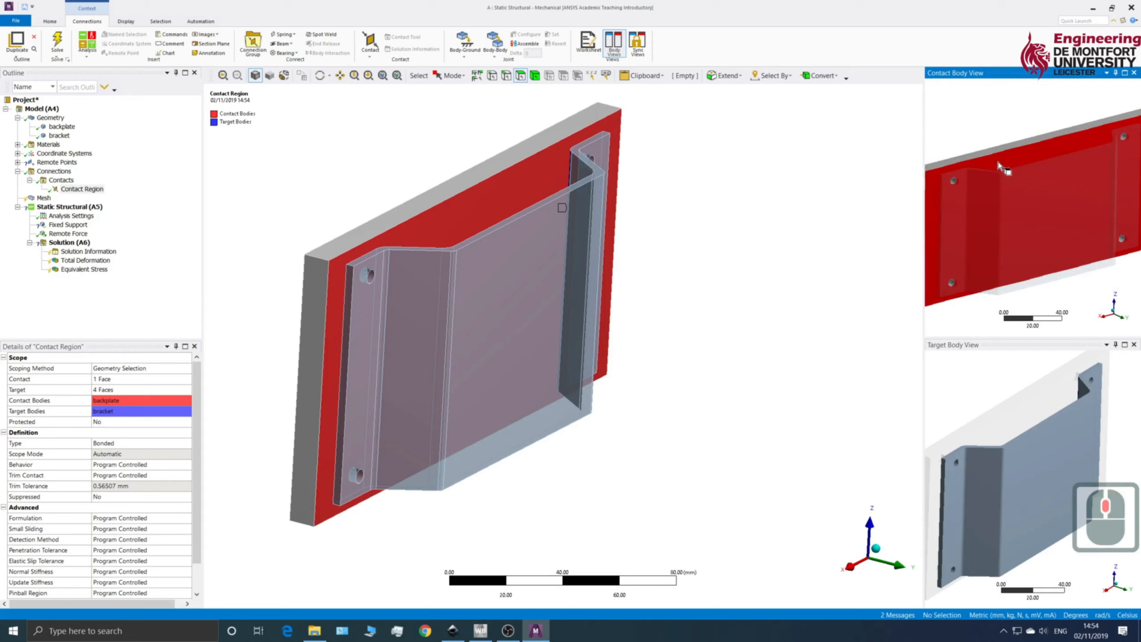
middle_drag(954, 400, 1046, 388)
scroll(1010, 405, up, 4)
scroll(1008, 406, down, 7)
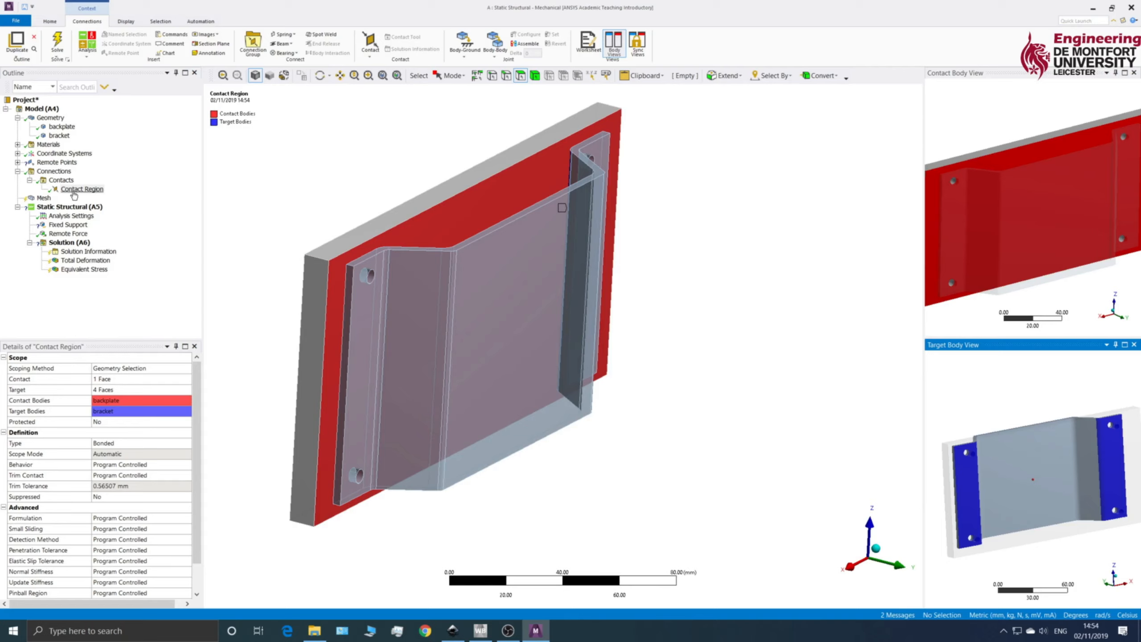
Step: Delete the automatically generated contact region between the backplate and the bracket
click(74, 191)
key(Delete)
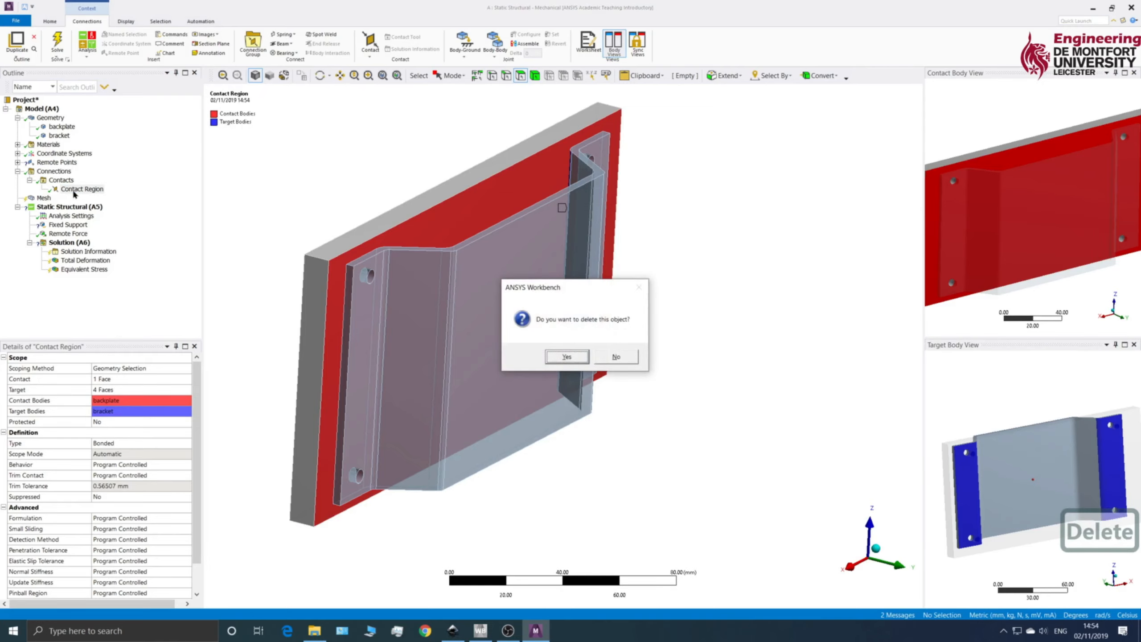
click(560, 362)
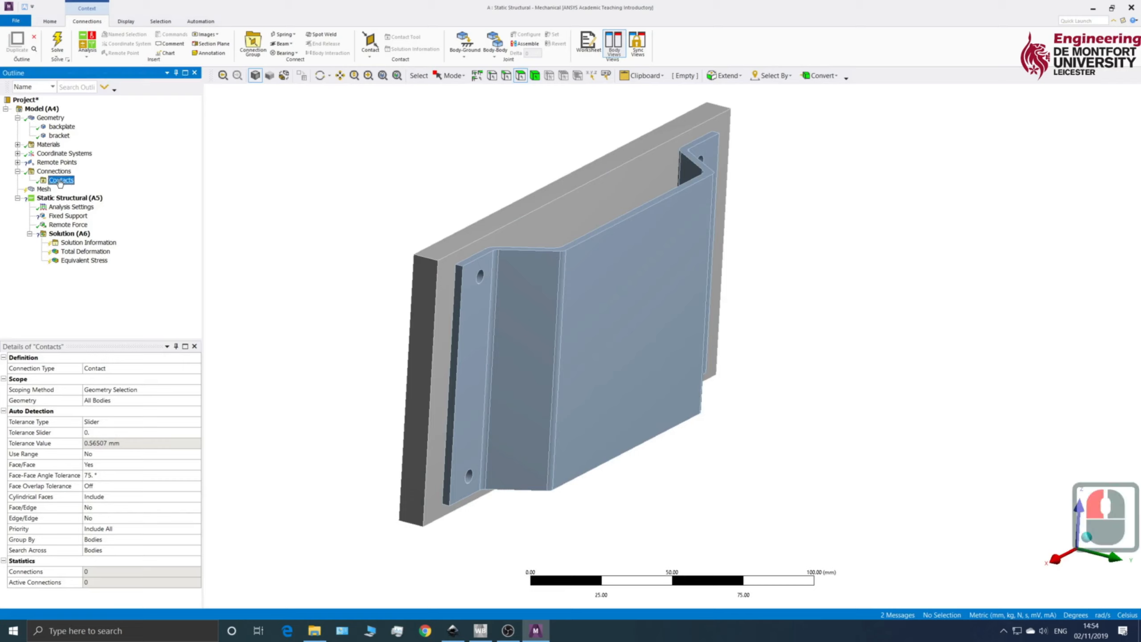
Step: Insert a manual contact region under Contacts and scope its contact side to the backplate's large face against the bracket
right_click(61, 182)
mouse_move(91, 188)
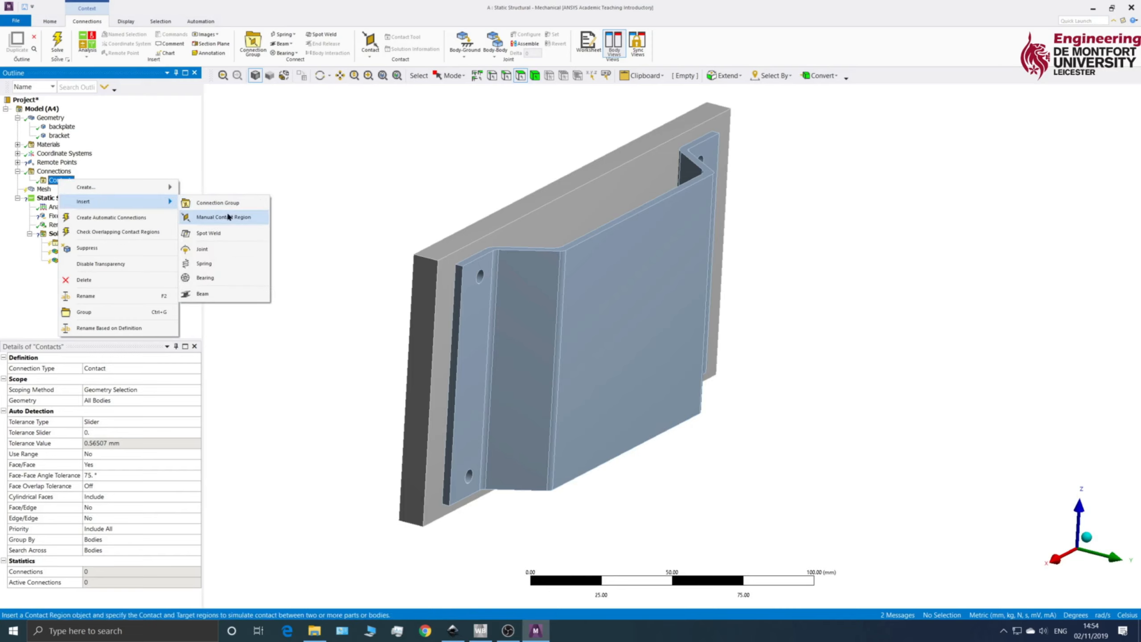
click(232, 218)
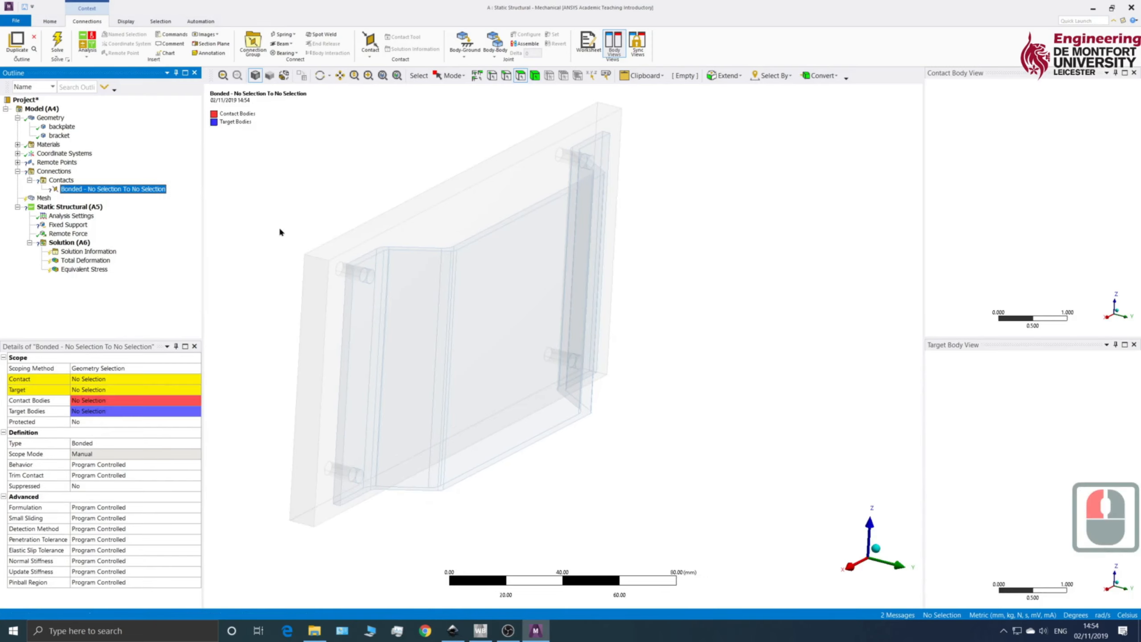
click(92, 380)
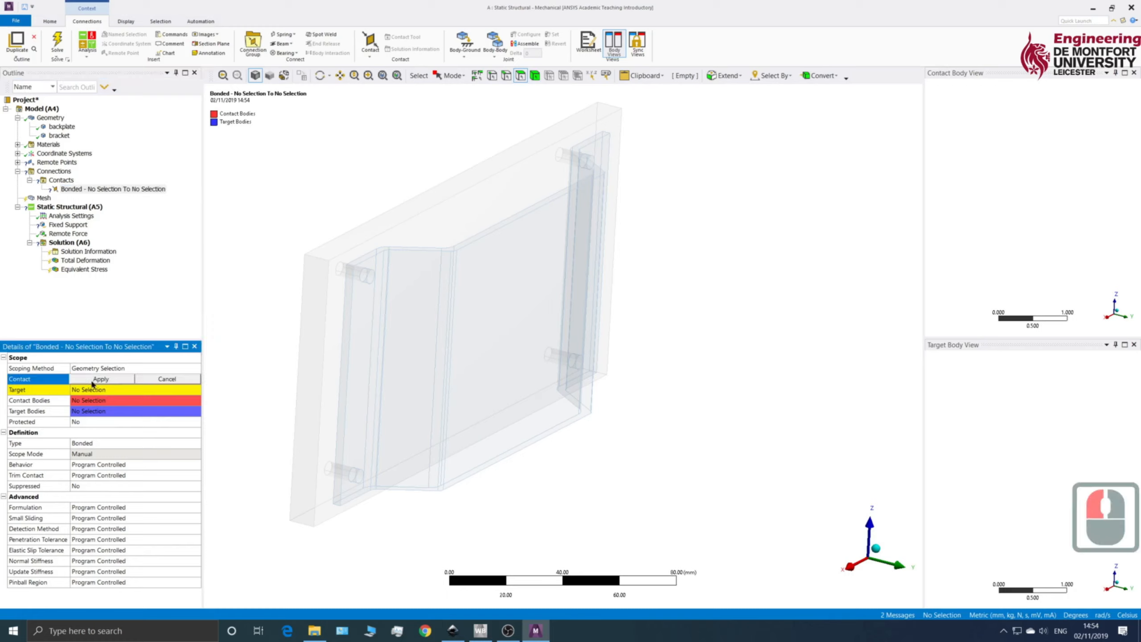
click(426, 231)
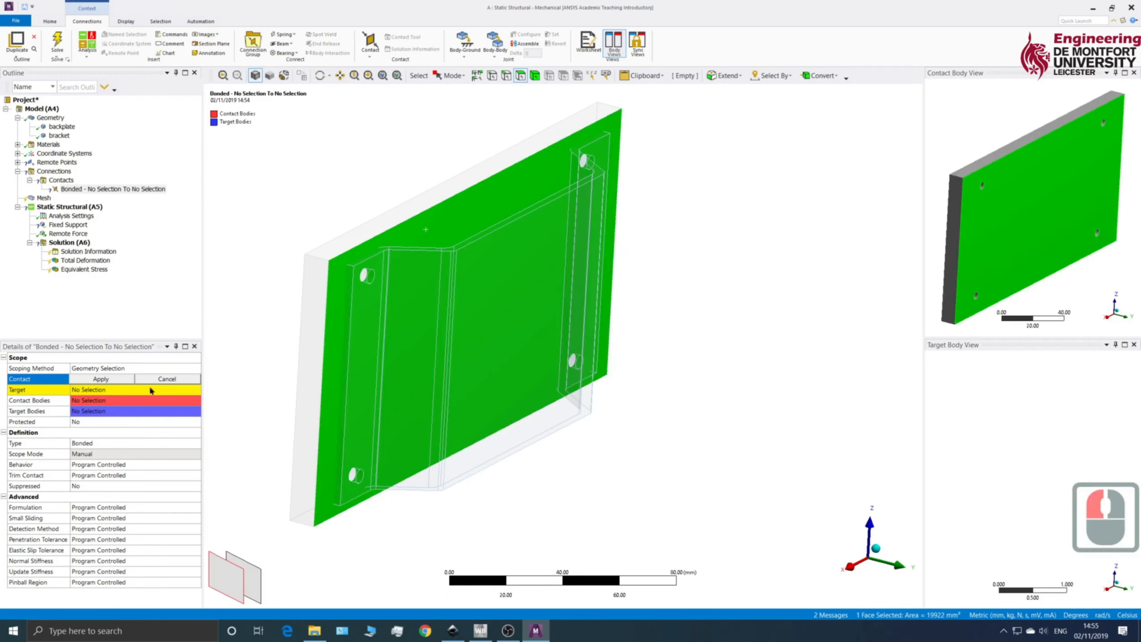
click(109, 379)
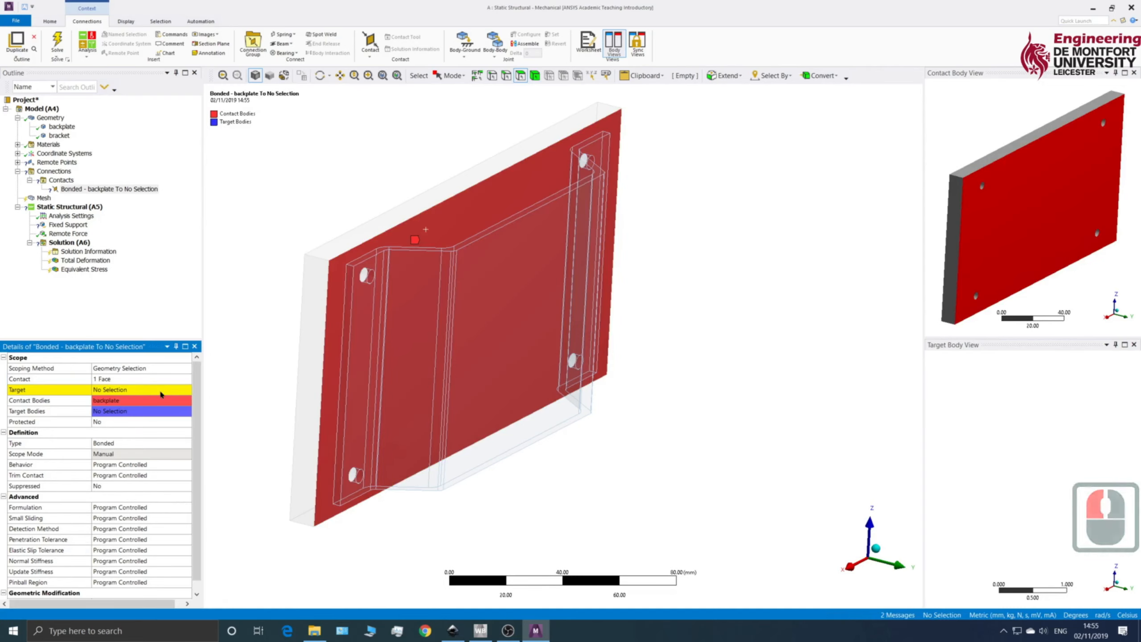
Step: Scope the target side of the manual contact region to the bracket's two flange faces that lie against the backplate
click(115, 390)
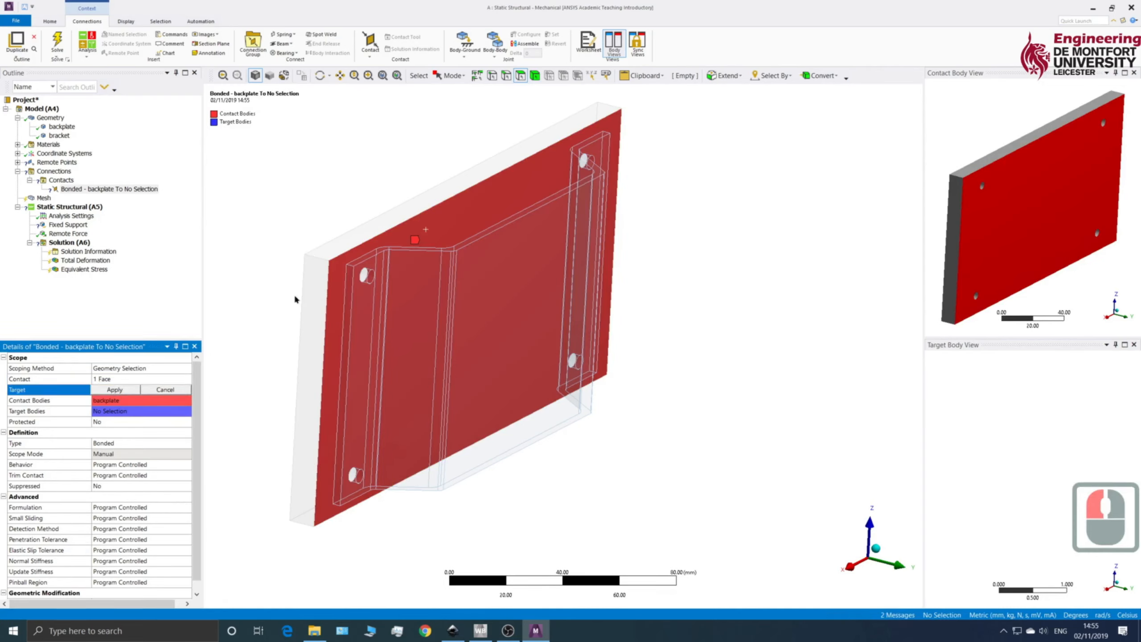
click(360, 310)
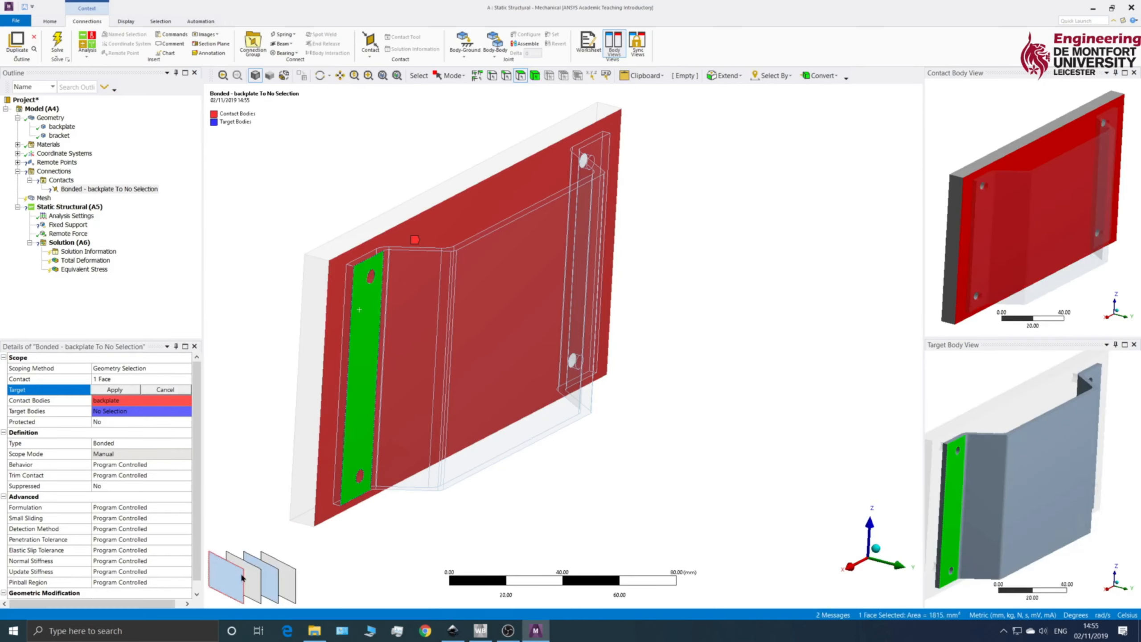
click(271, 584)
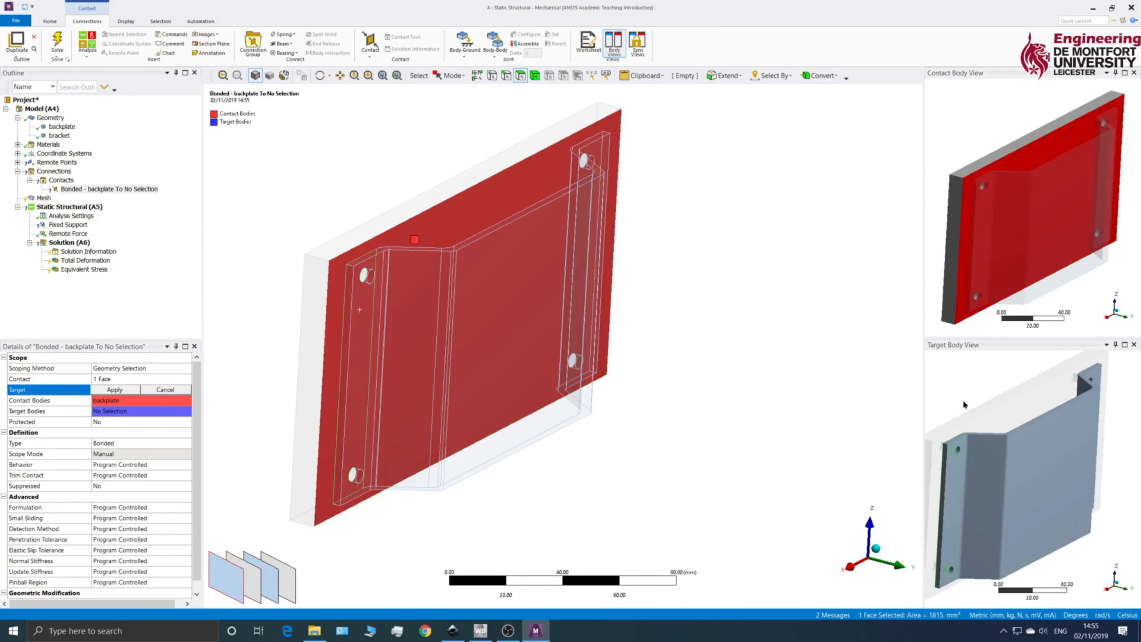
scroll(988, 407, up, 3)
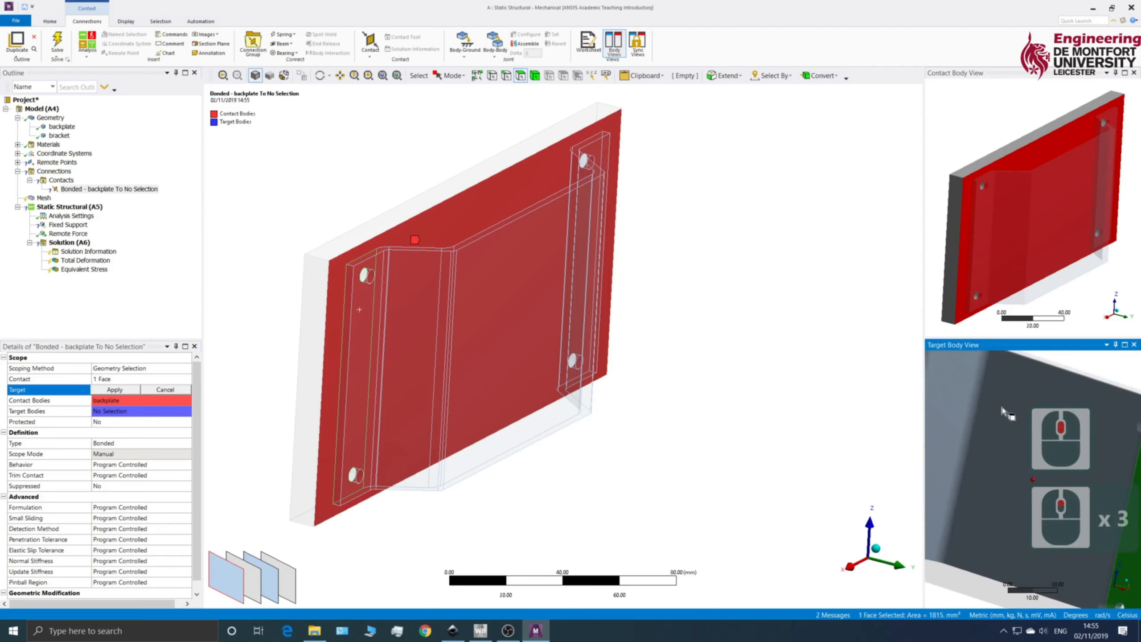
scroll(1002, 410, down, 6)
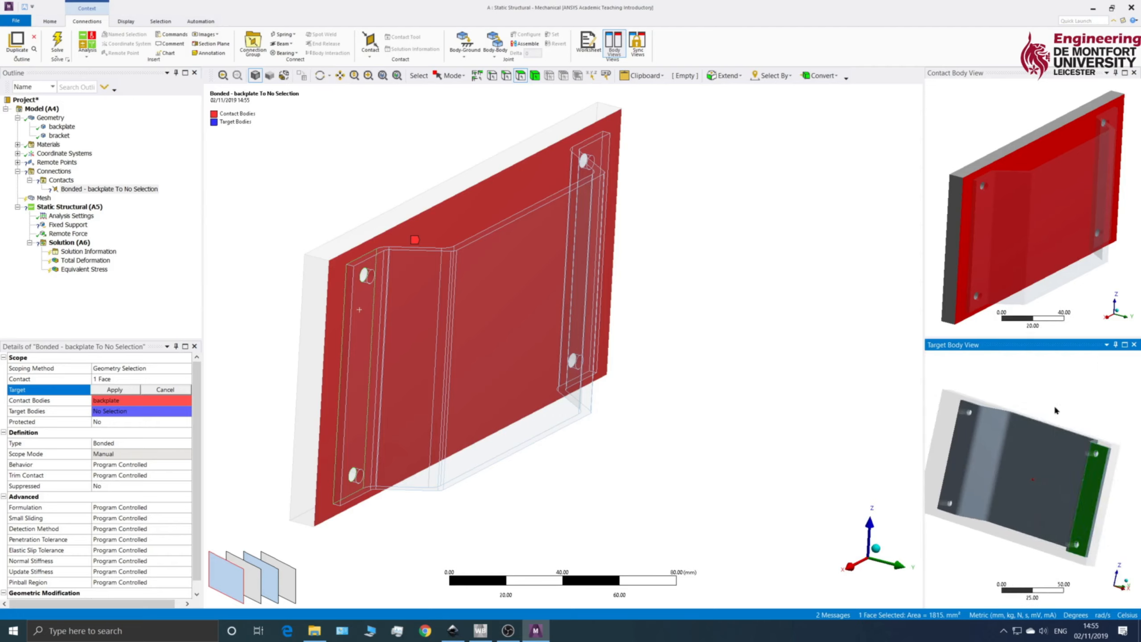
mouse_move(1055, 410)
middle_down()
mouse_move(1087, 402)
mouse_move(1054, 400)
mouse_move(1074, 406)
middle_up()
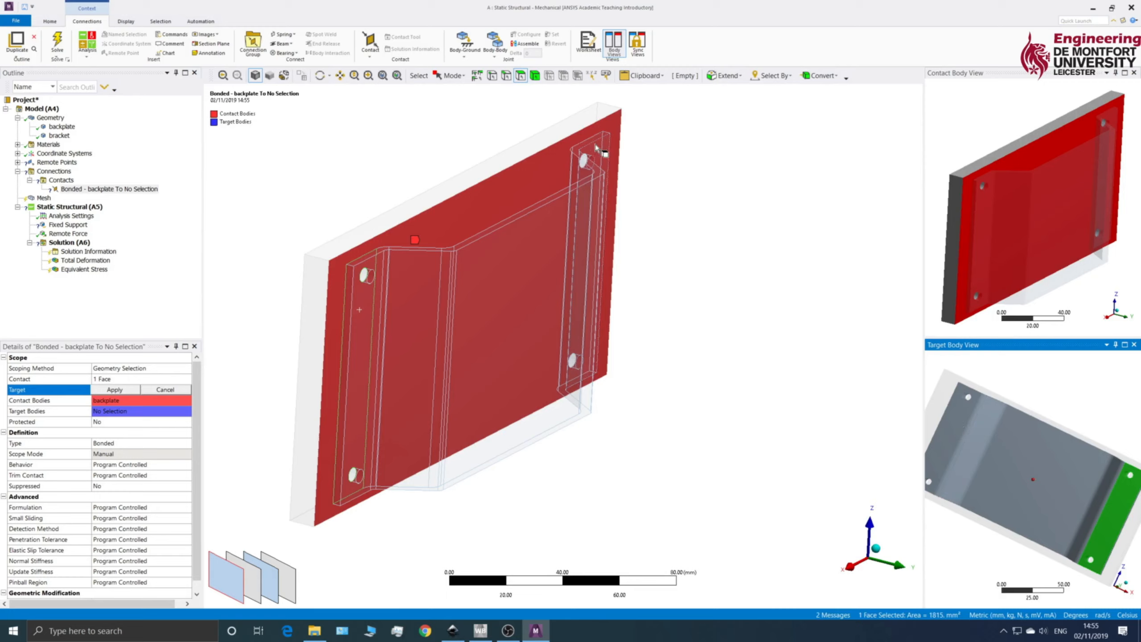
click(955, 427)
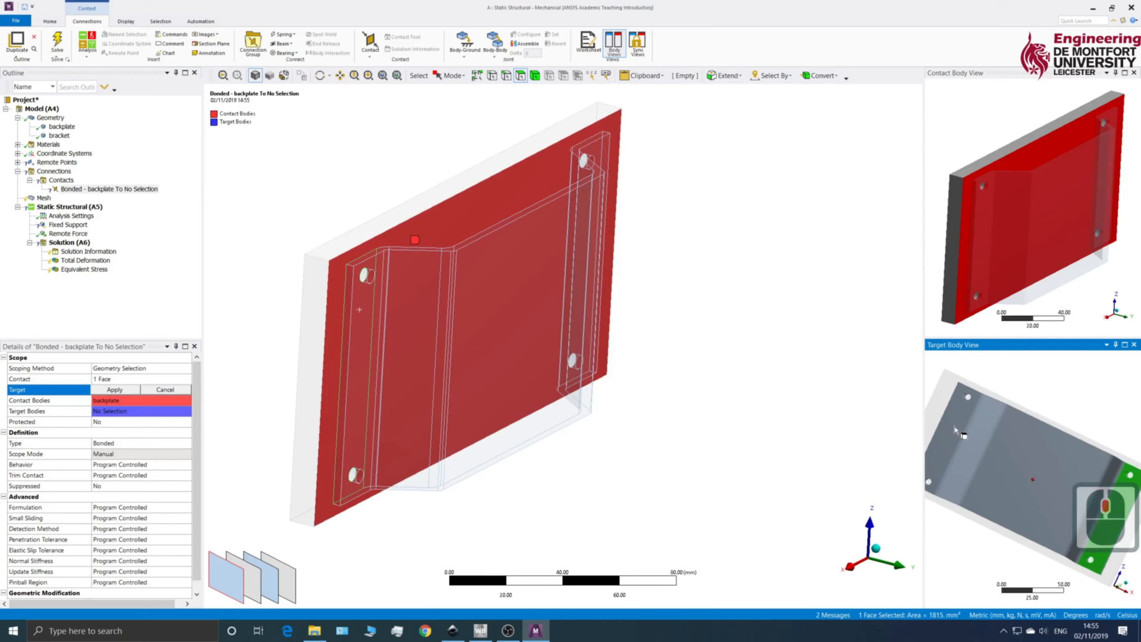
ctrl+click(955, 427)
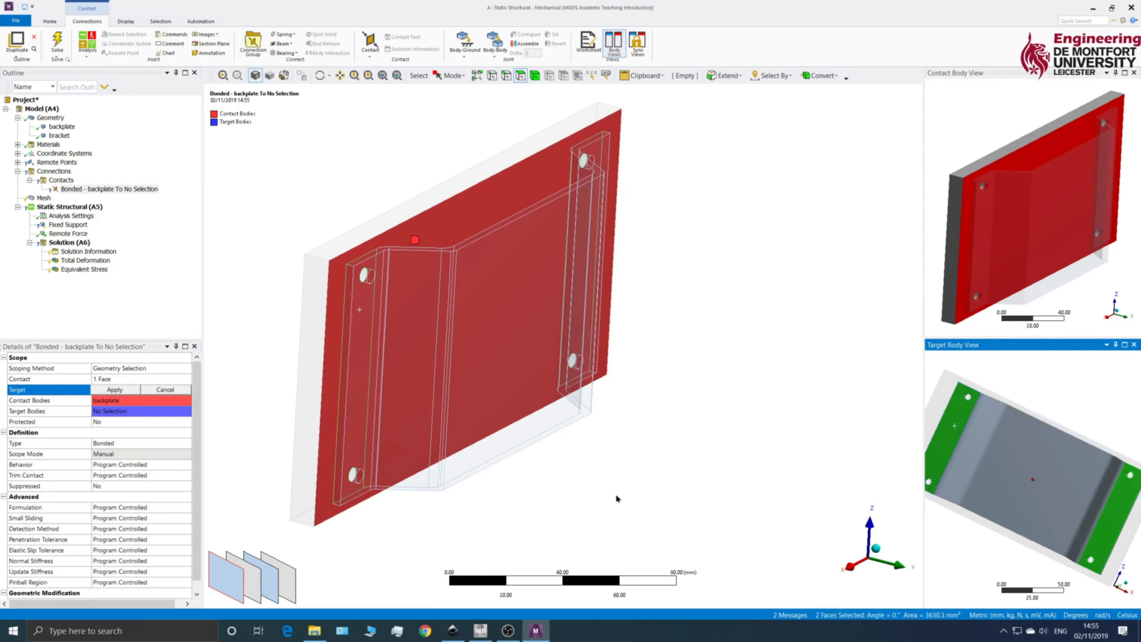
click(113, 391)
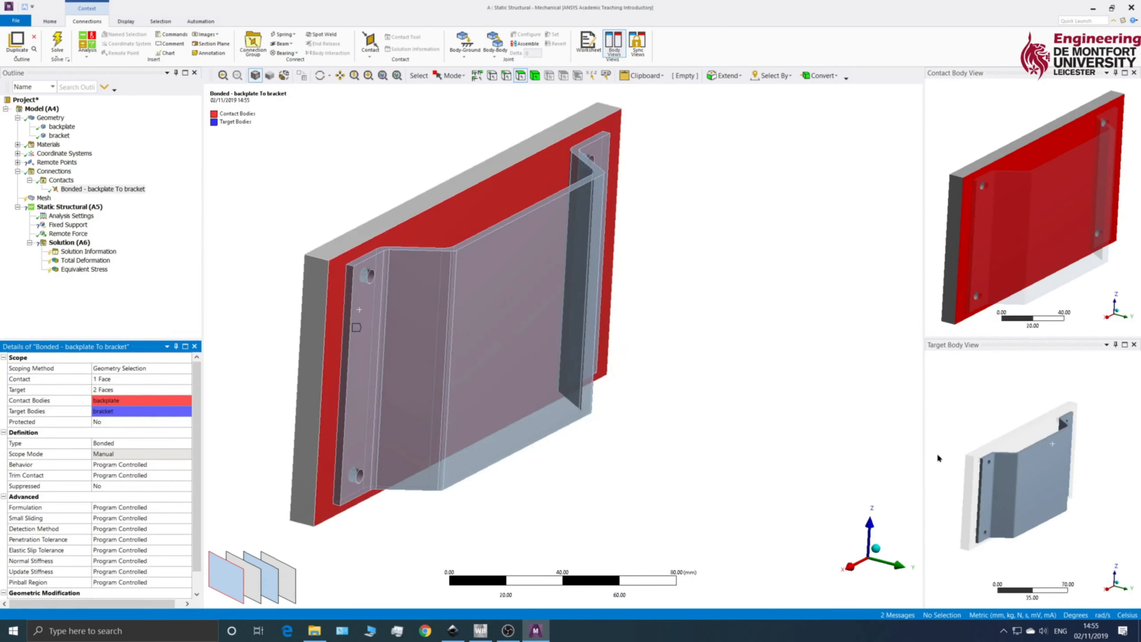
middle_drag(965, 421, 1049, 426)
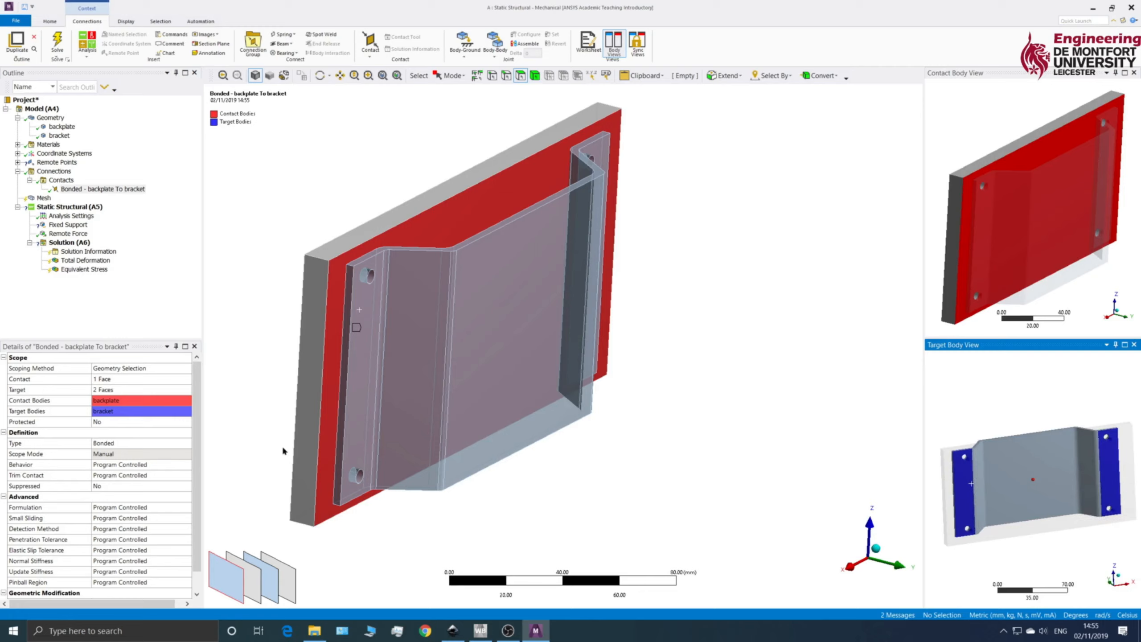
Step: Set the type of the contact region between the backplate and the bracket to Bonded
click(153, 446)
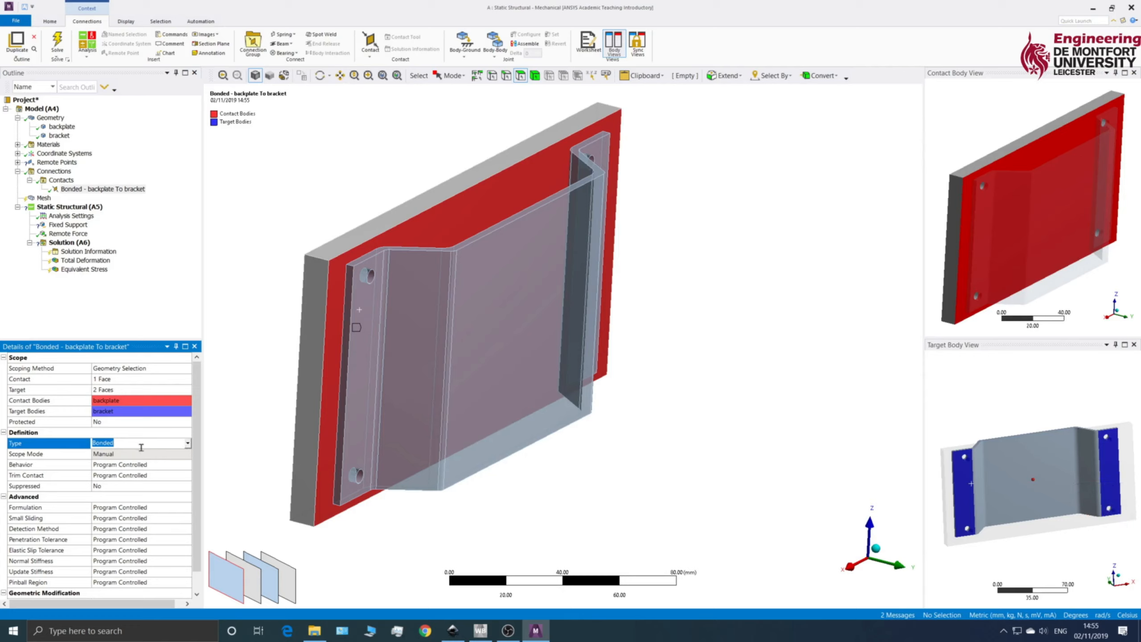
click(187, 443)
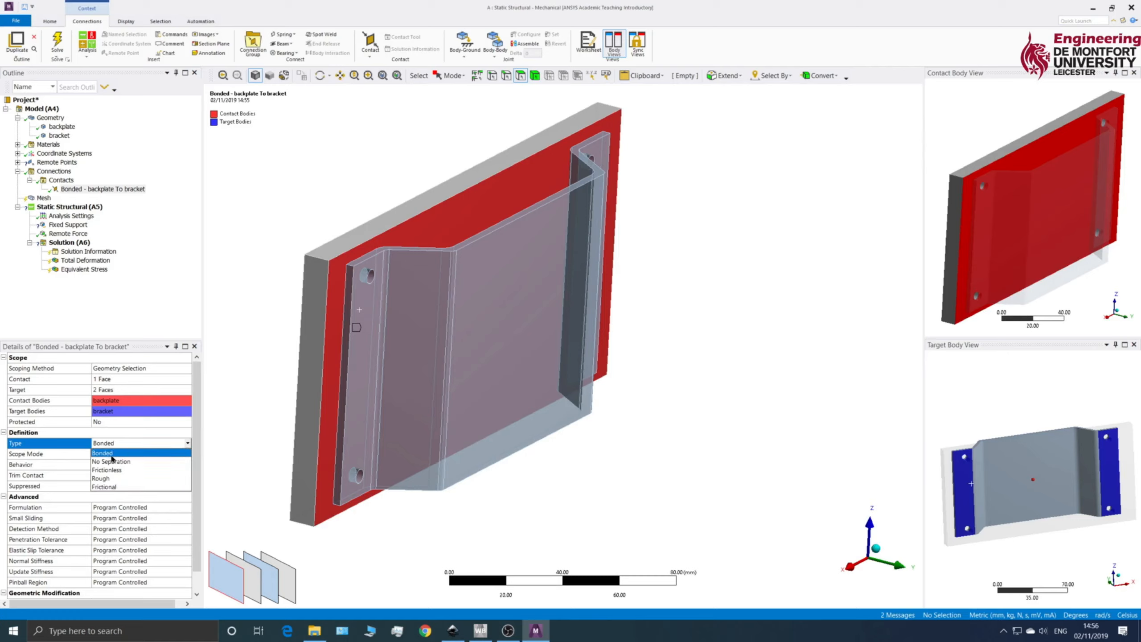
click(112, 457)
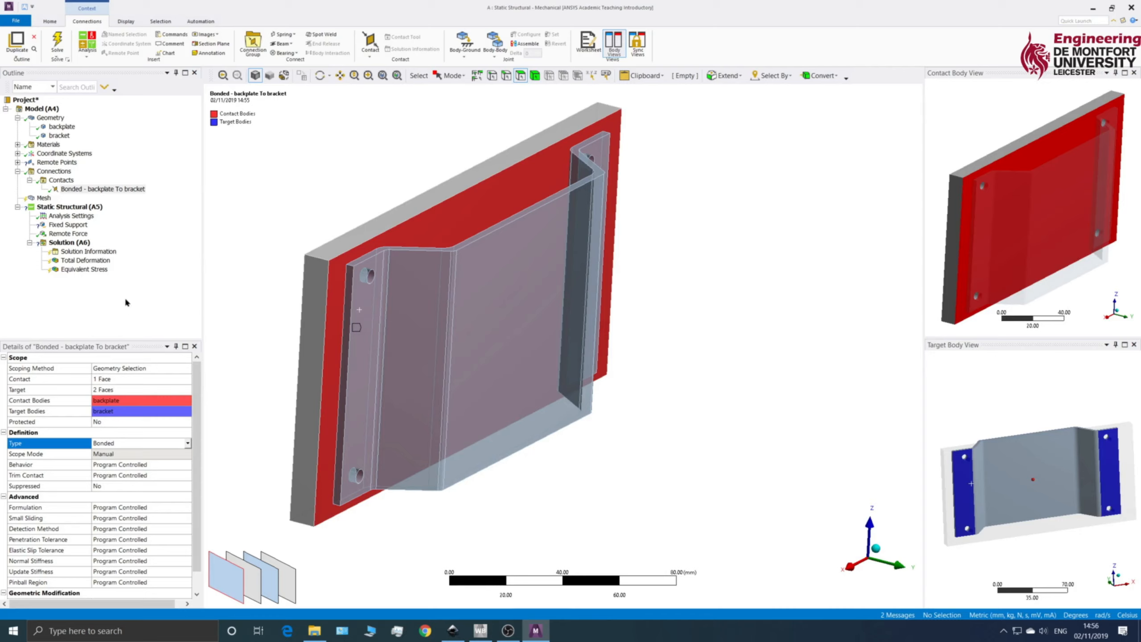
click(81, 296)
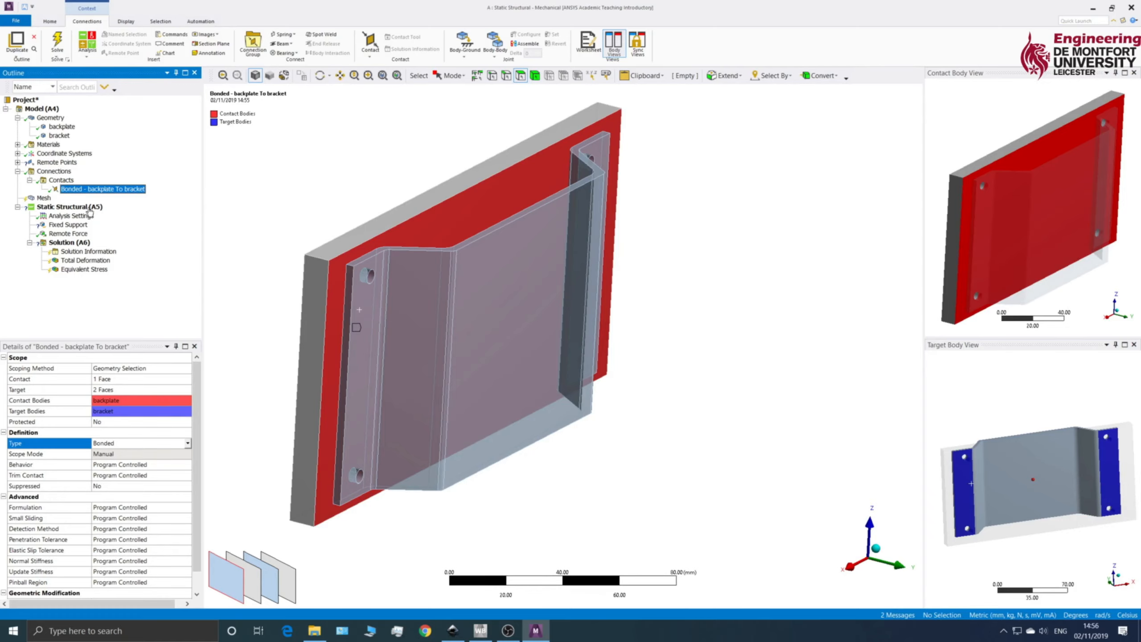
Step: Generate the mesh of the backplate and bracket assembly with the default mesh settings
click(45, 198)
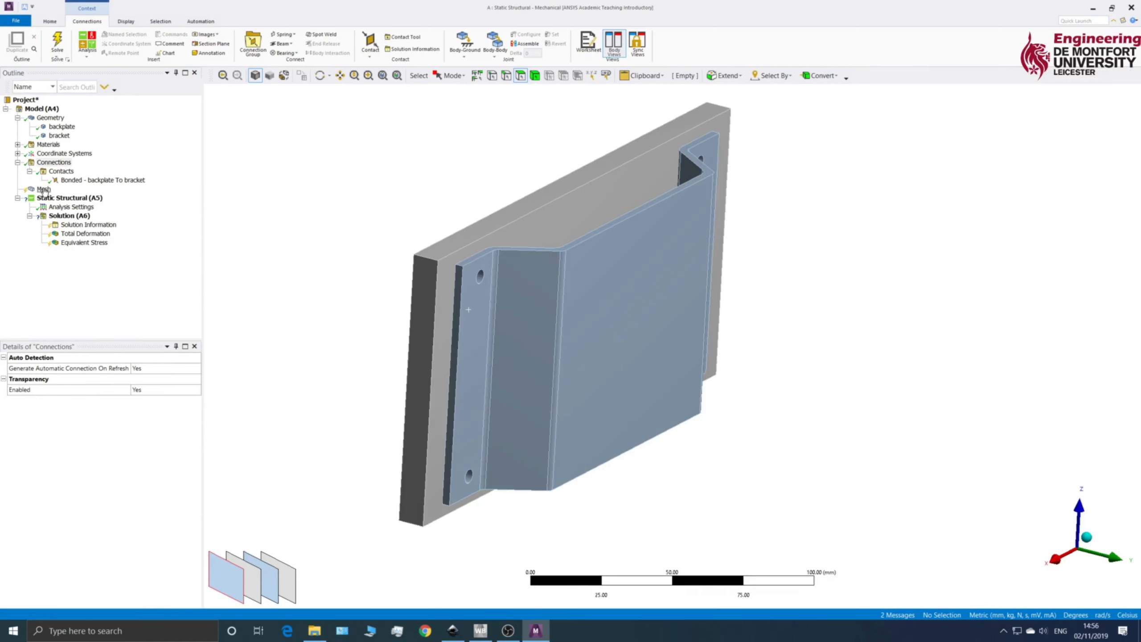
right_click(43, 189)
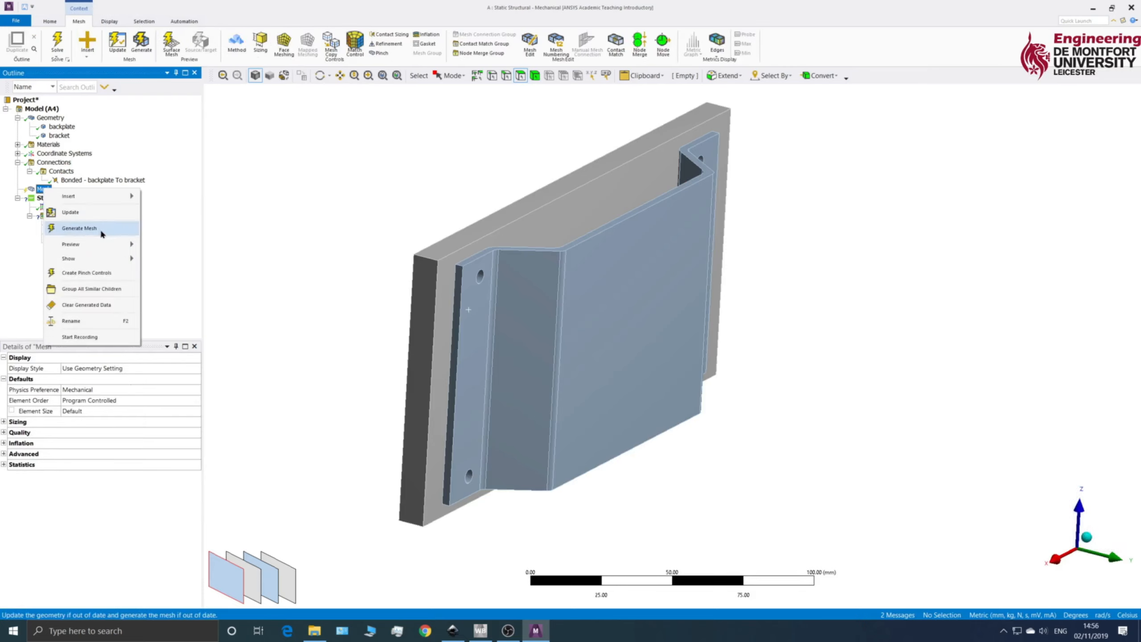
click(79, 228)
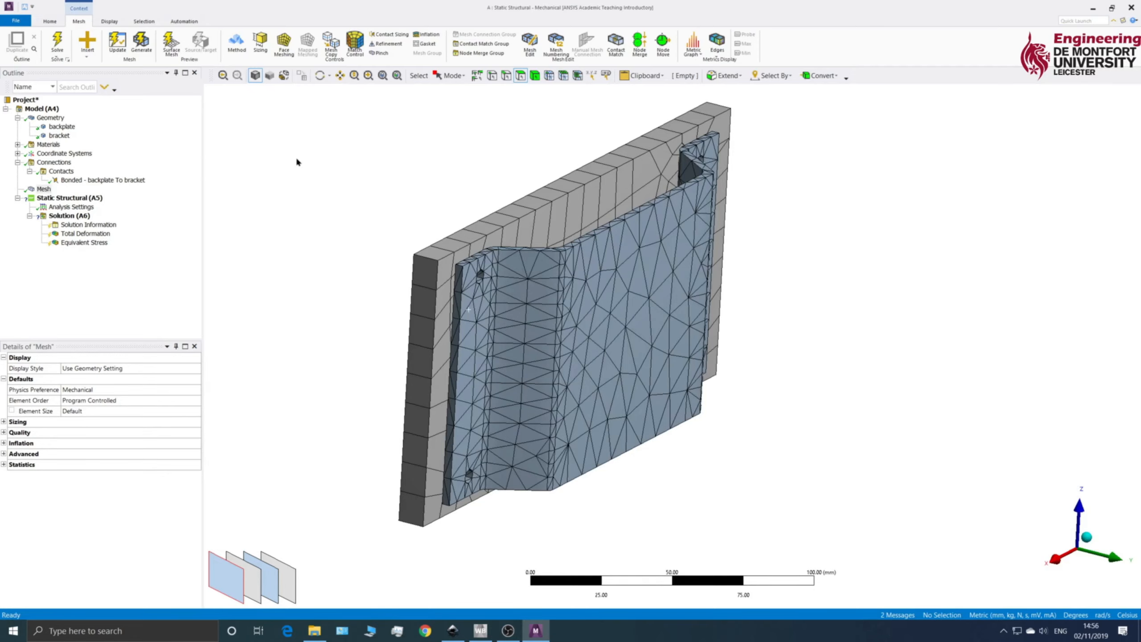
Step: Insert a fixed support in the static structural analysis and scope it to the backplate's large rear face
middle_drag(474, 181, 412, 153)
click(55, 198)
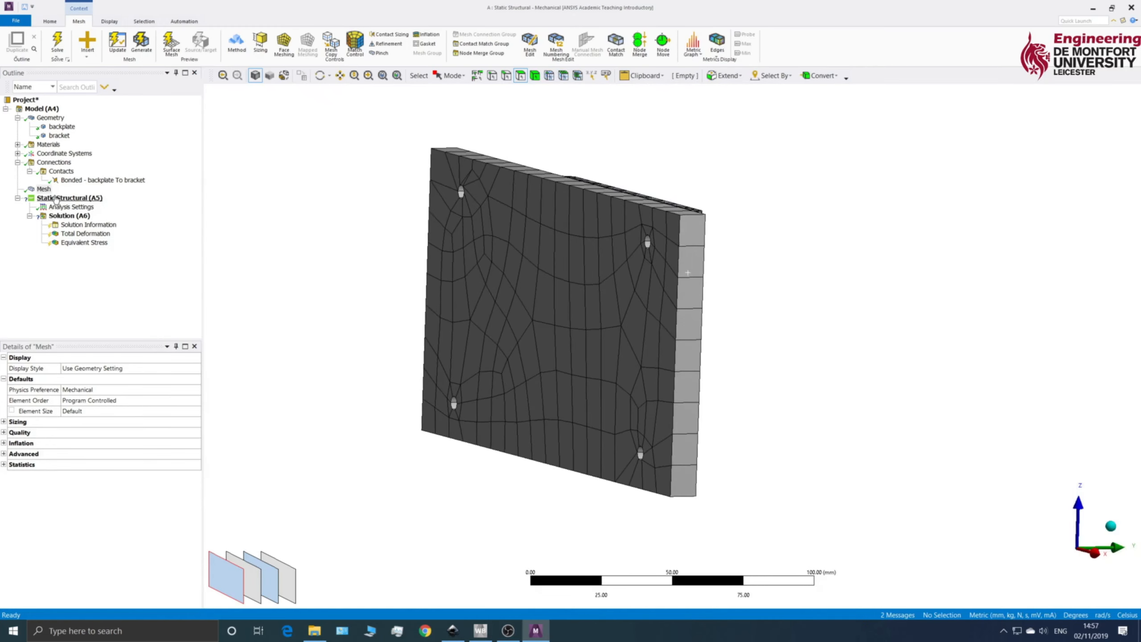
right_click(55, 199)
mouse_move(112, 206)
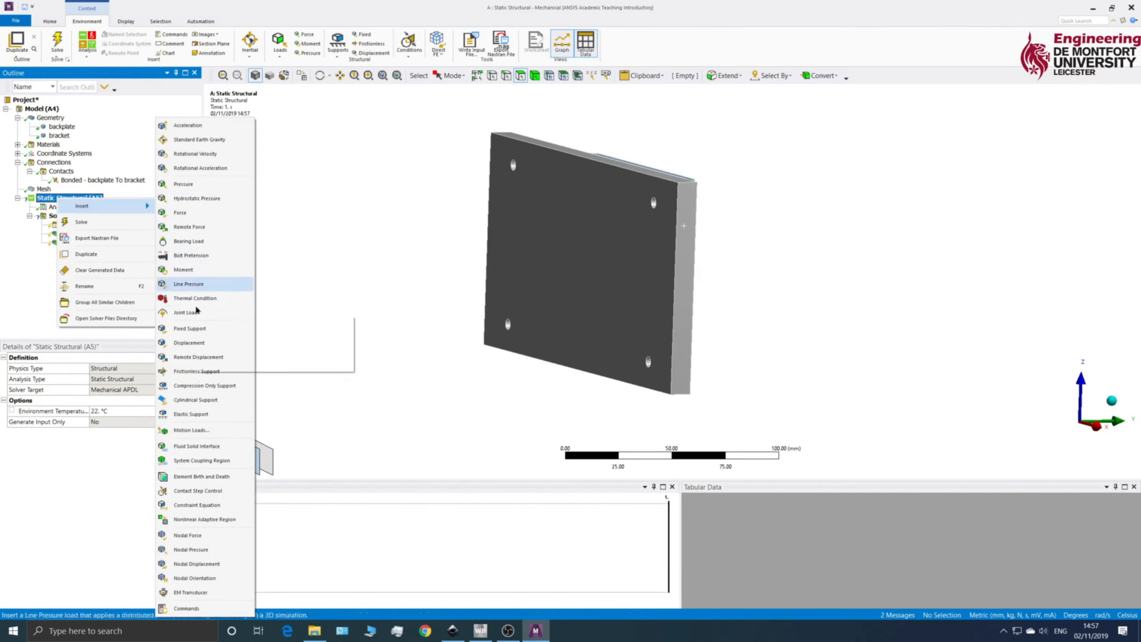
click(199, 329)
click(594, 254)
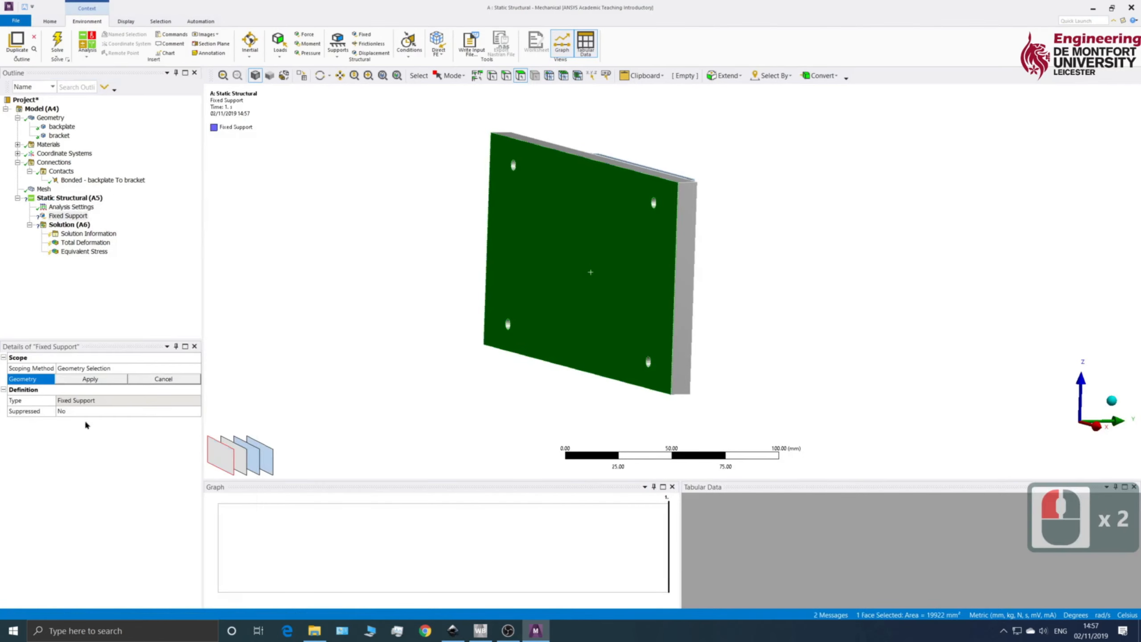
click(90, 379)
click(72, 379)
Step: Insert a force in the static structural analysis and scope it to the bracket's large front face
middle_drag(804, 251, 650, 237)
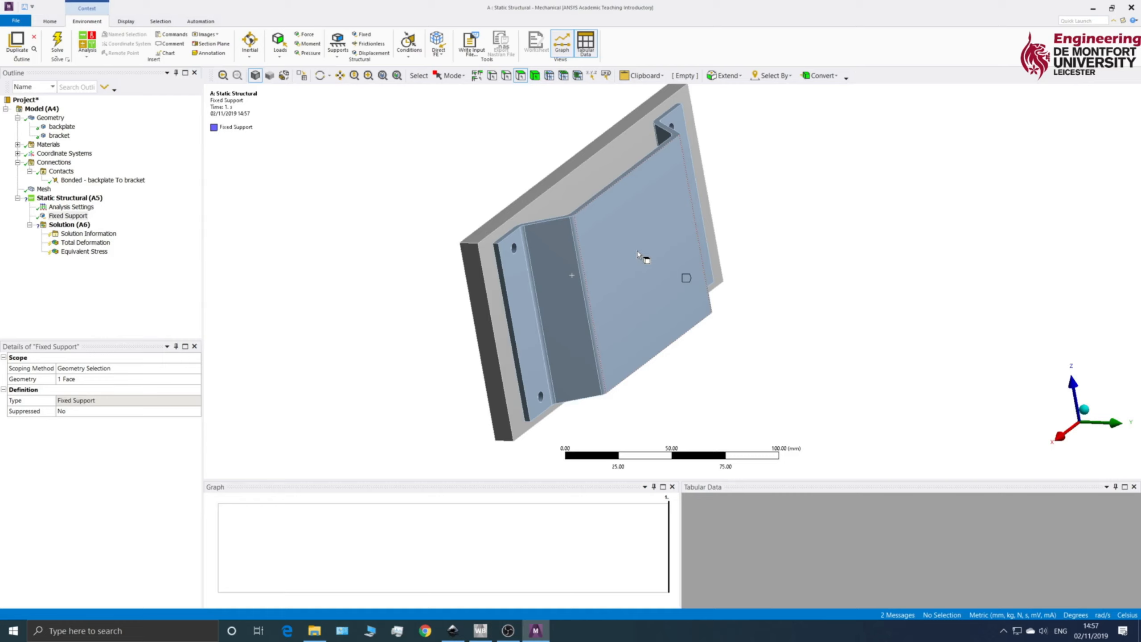
right_click(53, 198)
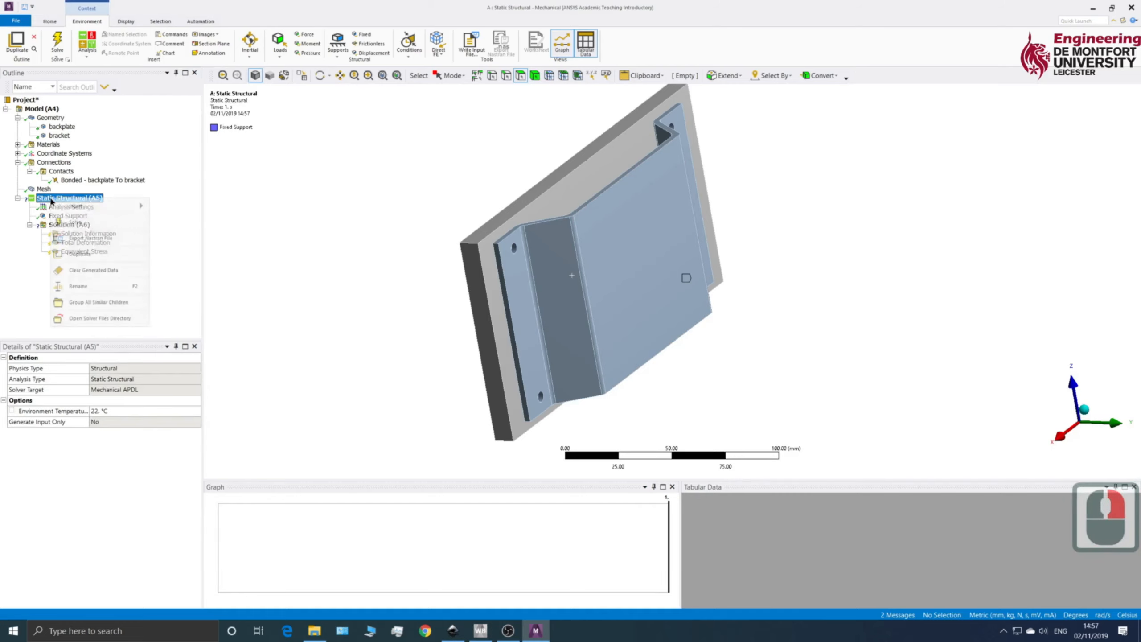
mouse_move(79, 210)
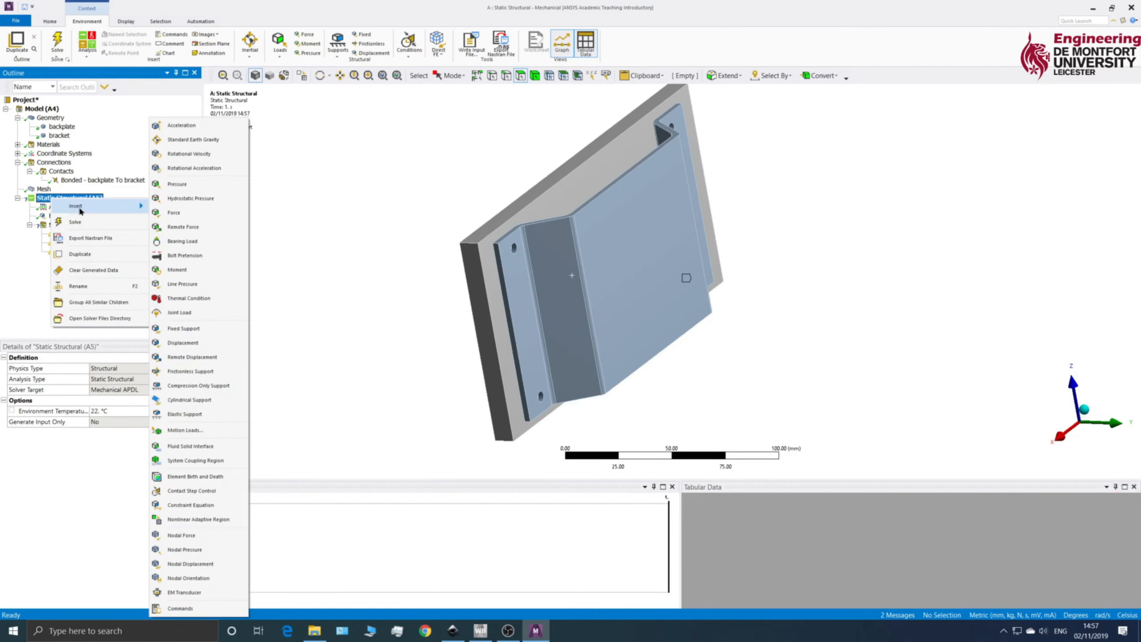
click(179, 214)
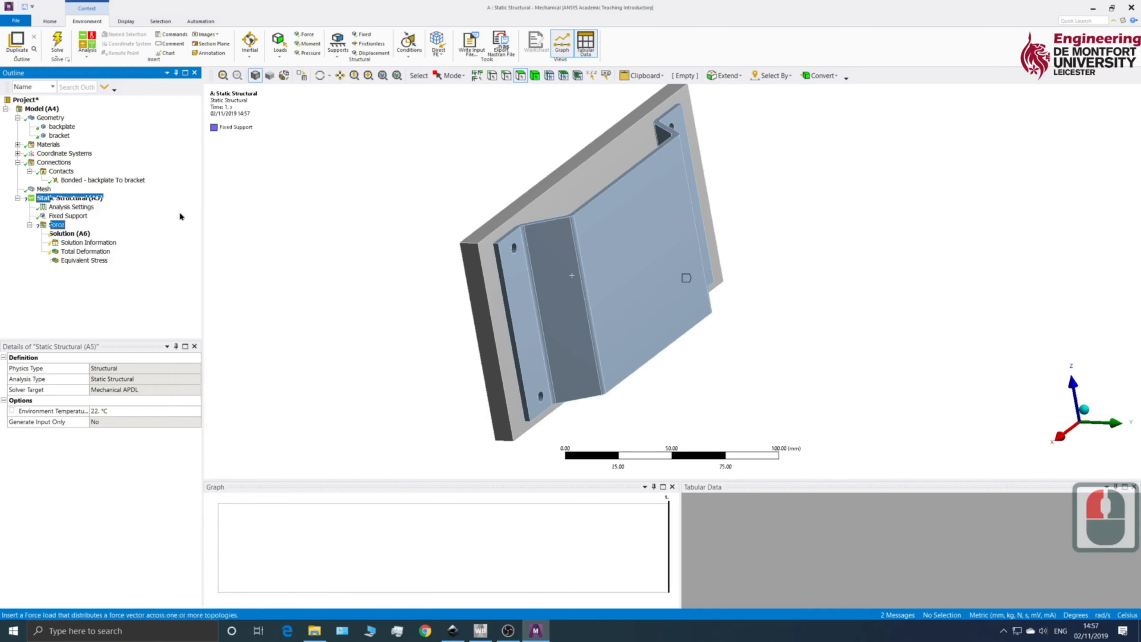
click(640, 265)
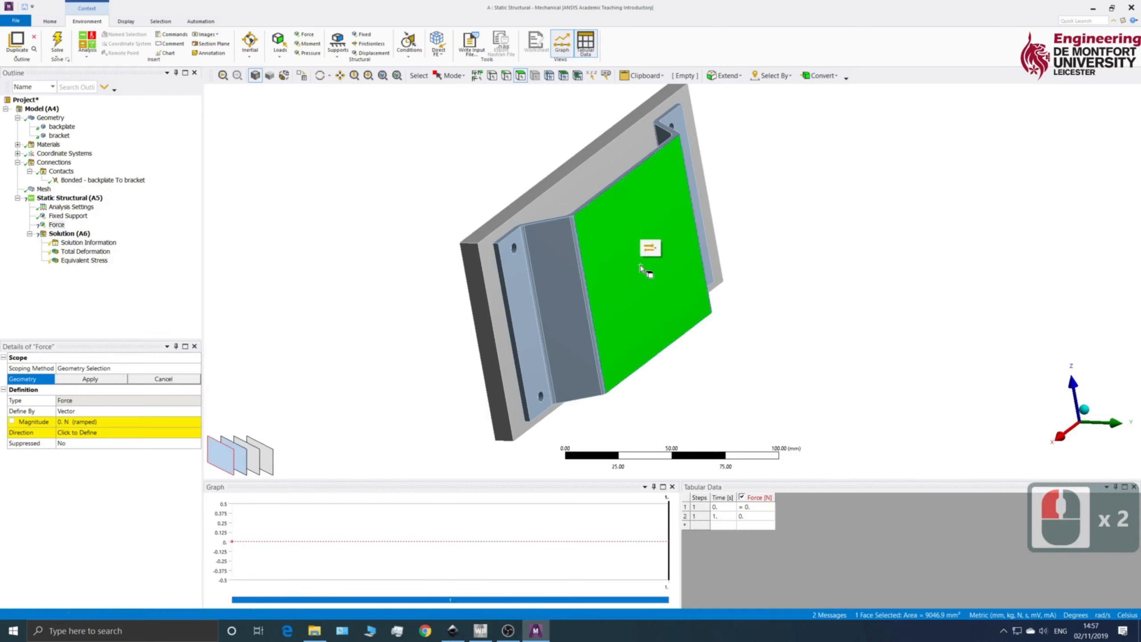
click(87, 380)
double_click(193, 421)
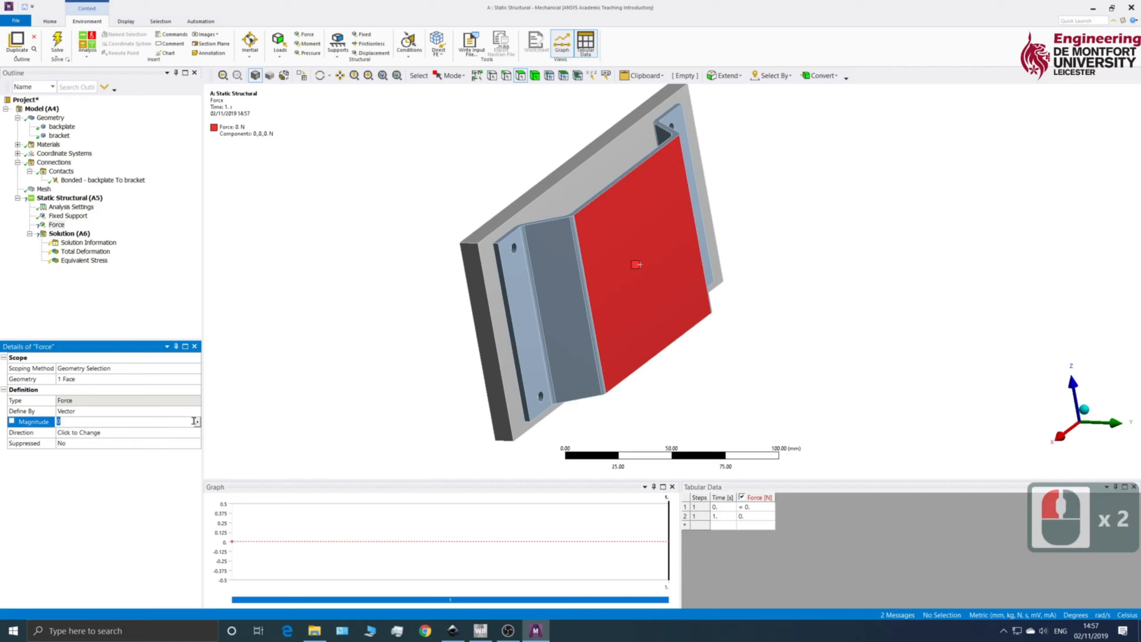
click(197, 423)
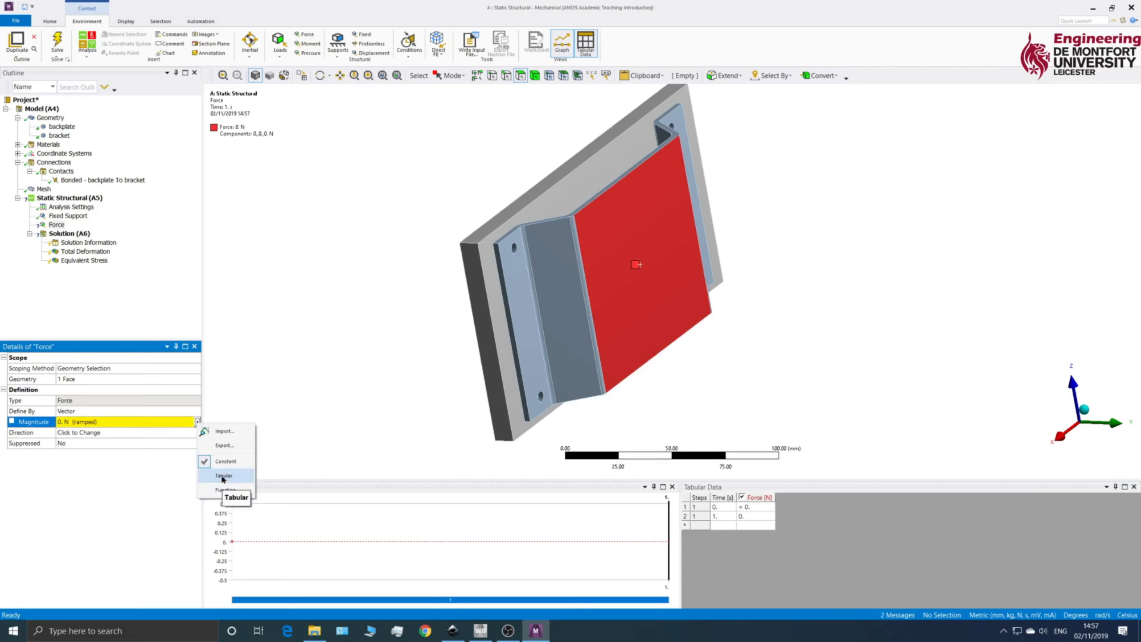
click(112, 458)
click(198, 421)
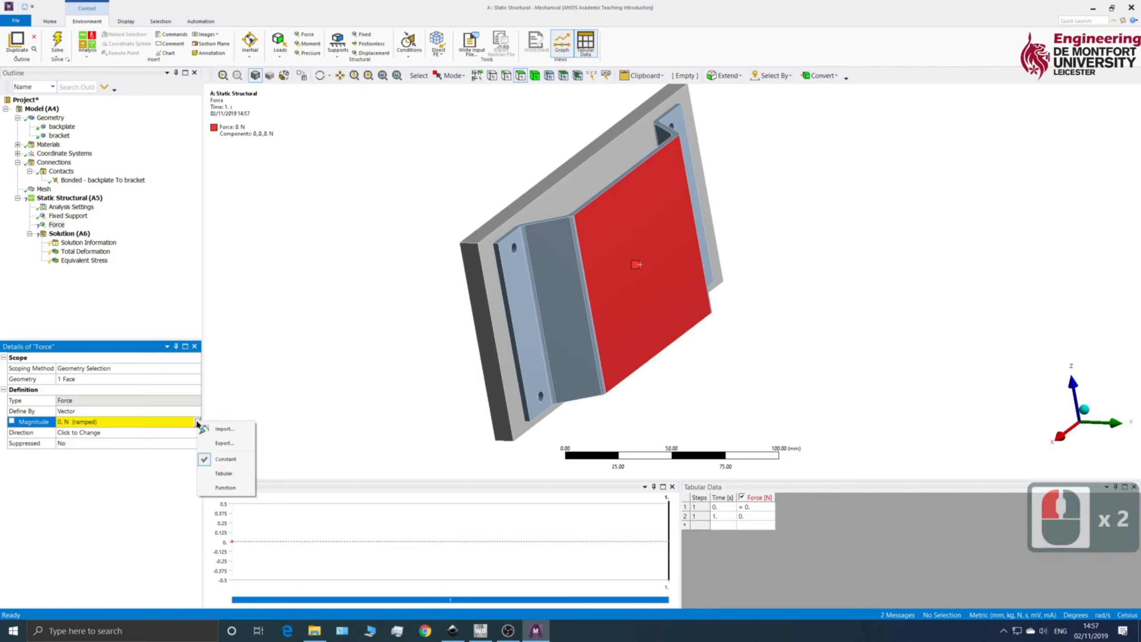
Step: Define the force by components in the global coordinate system and set its Z component to -100 N
click(112, 410)
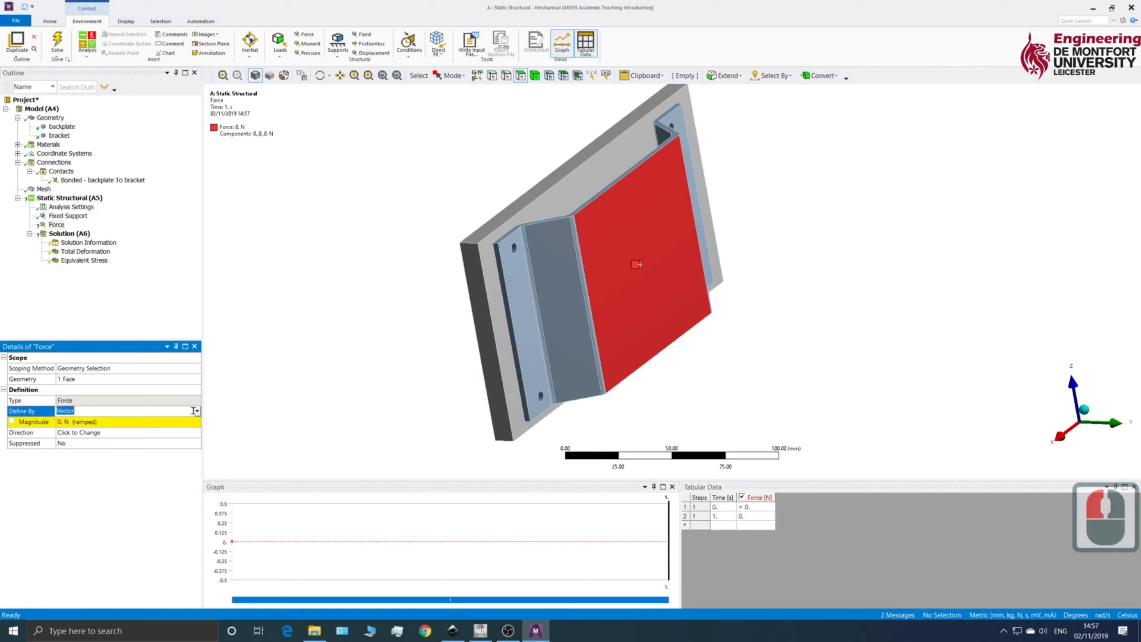
click(196, 411)
click(93, 422)
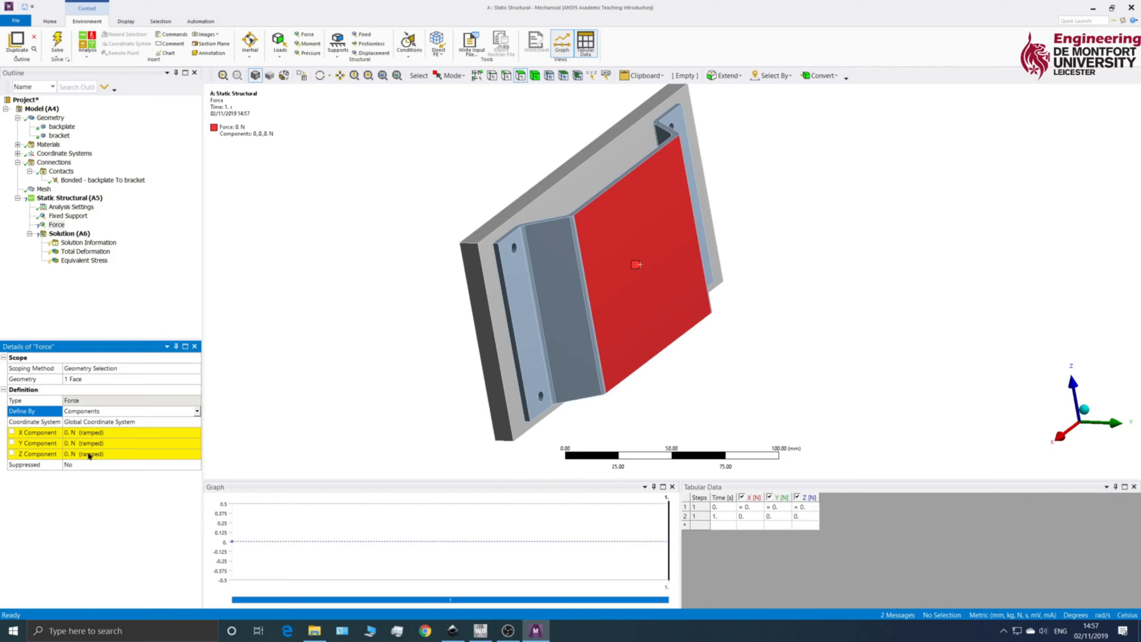
click(90, 453)
text(-100)
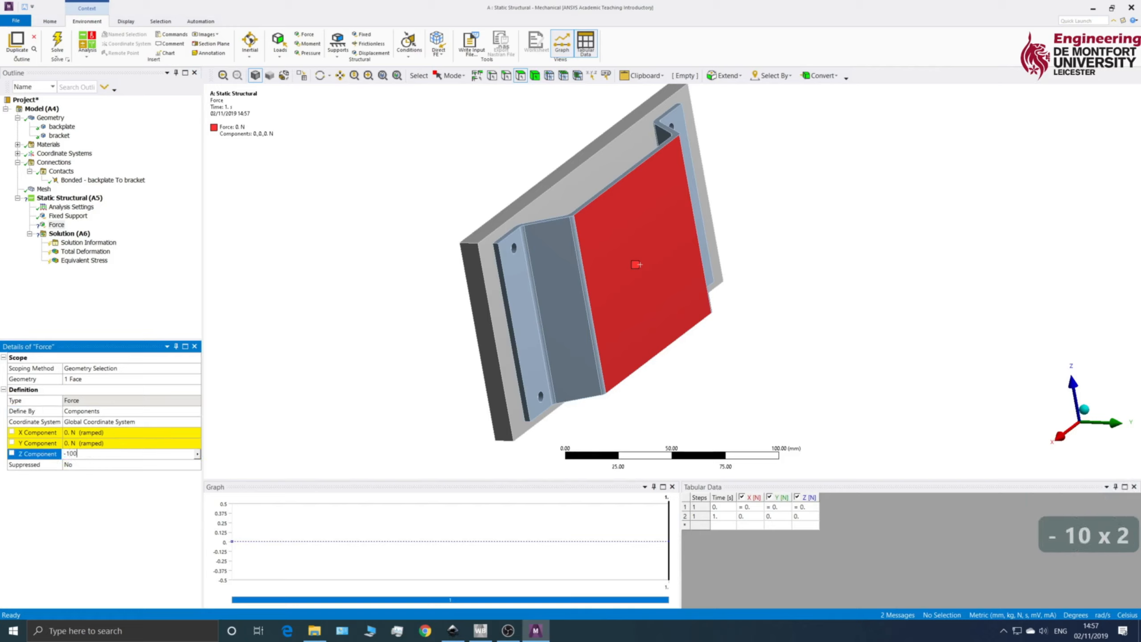
key(Return)
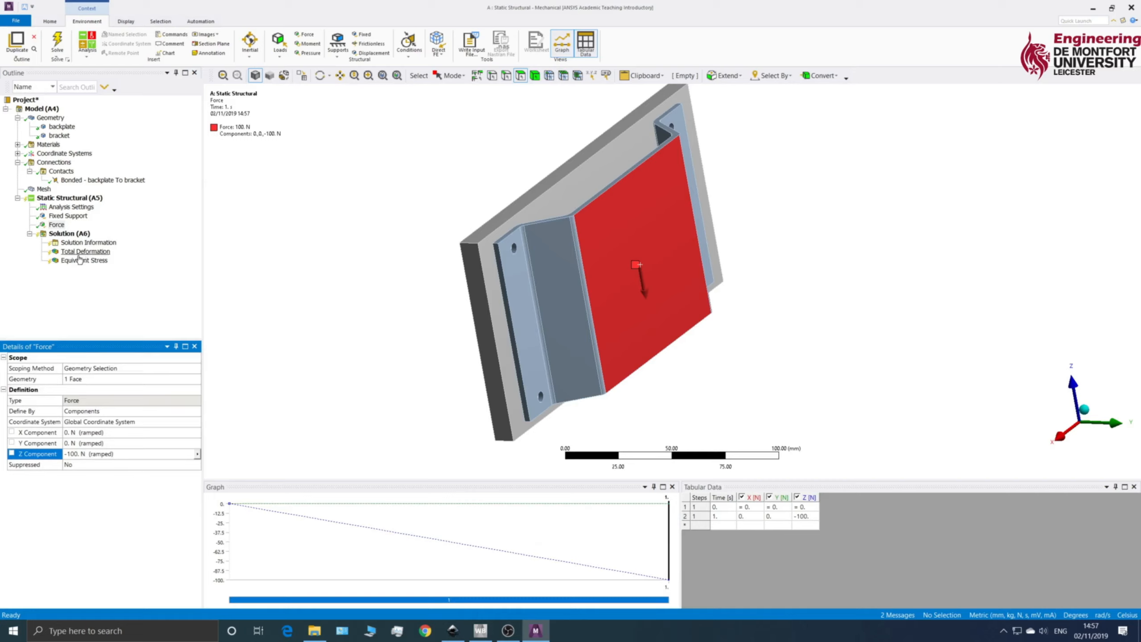
Step: Solve the static structural analysis and animate the total deformation result
right_click(67, 233)
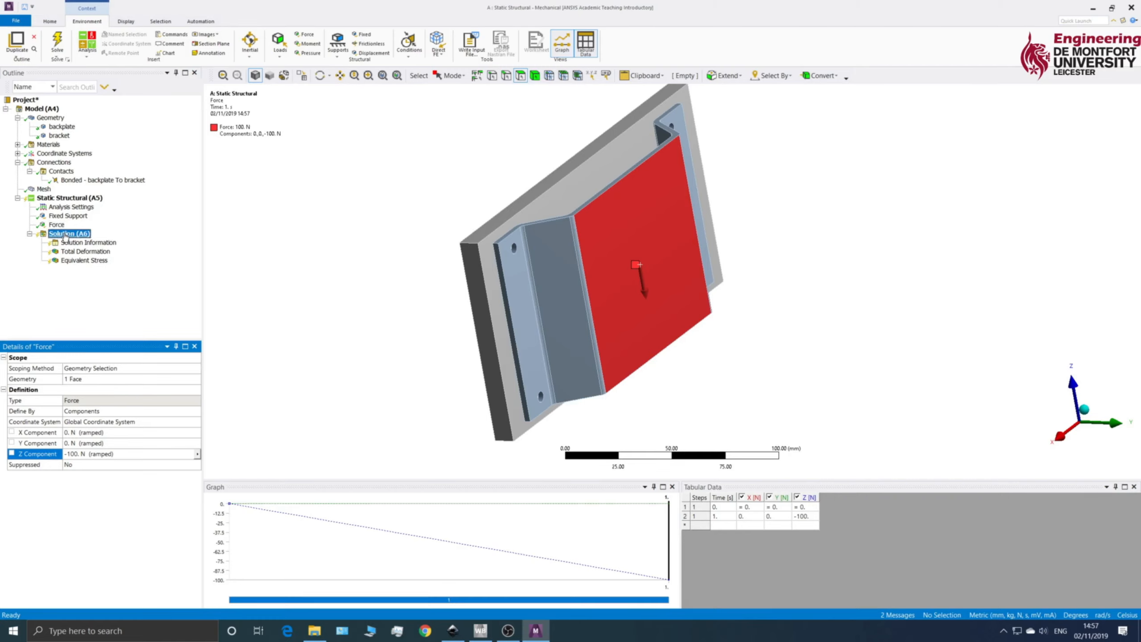
click(89, 257)
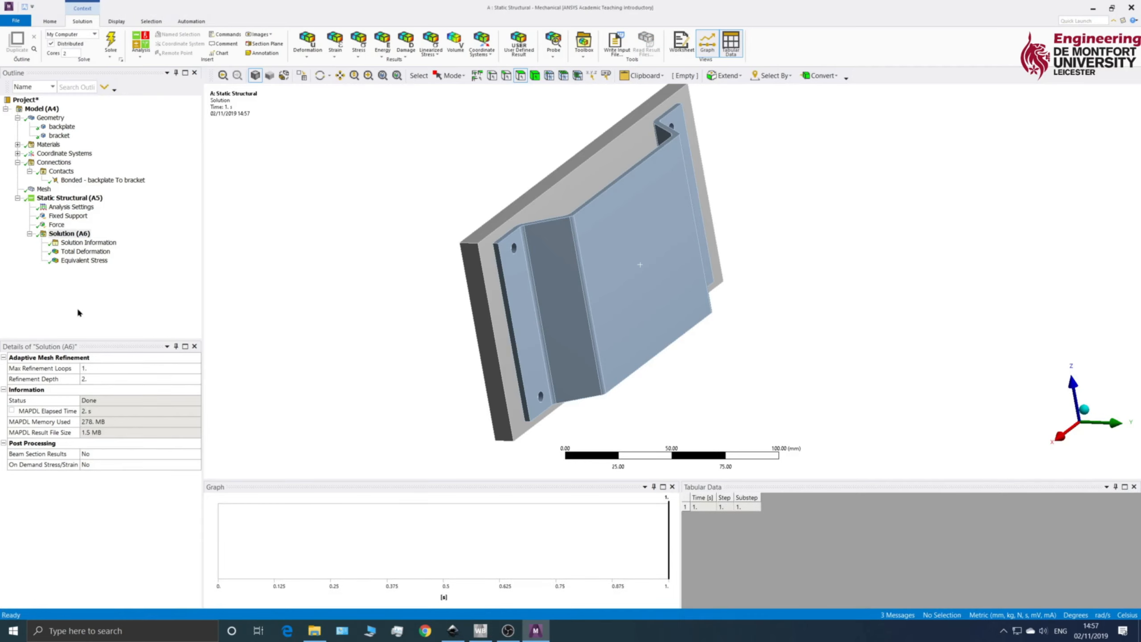
click(85, 251)
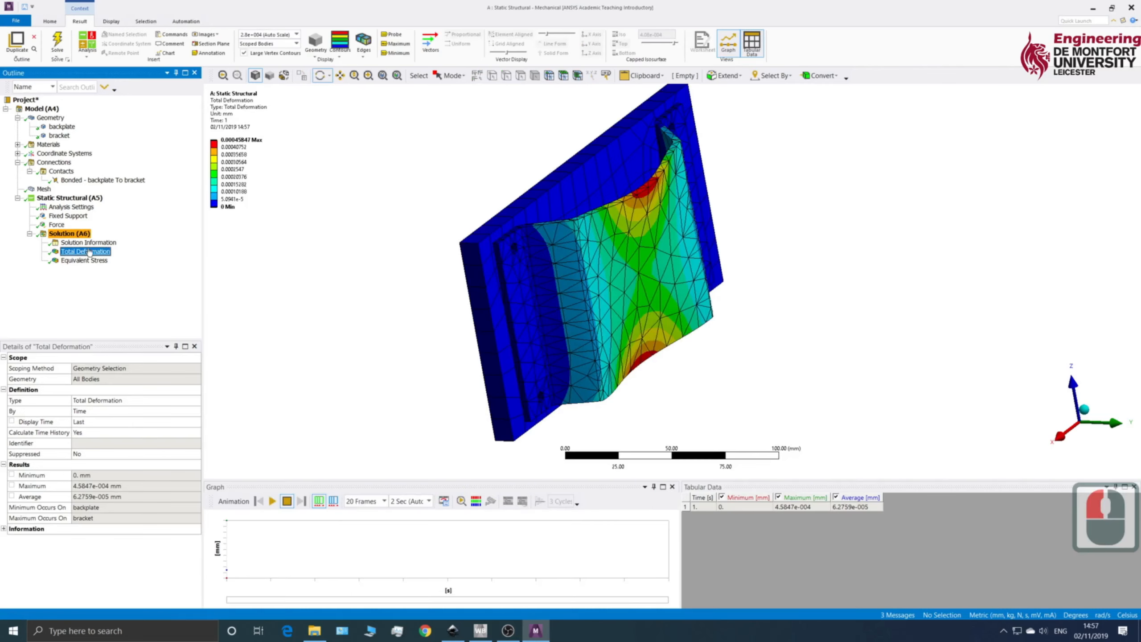
drag(423, 360, 456, 299)
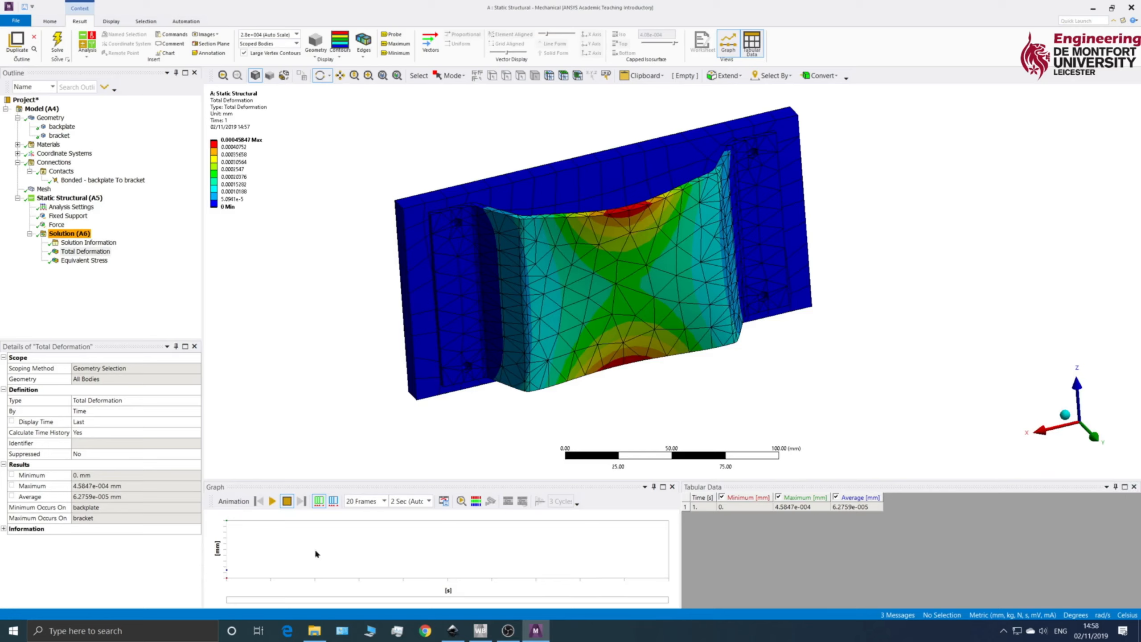
click(270, 502)
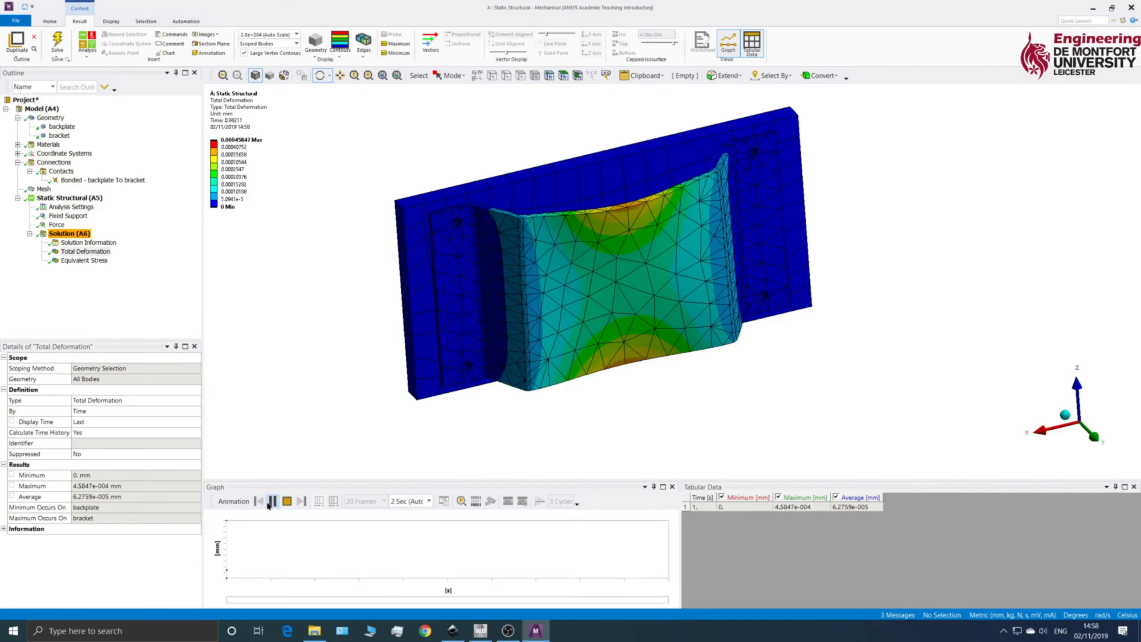
click(271, 501)
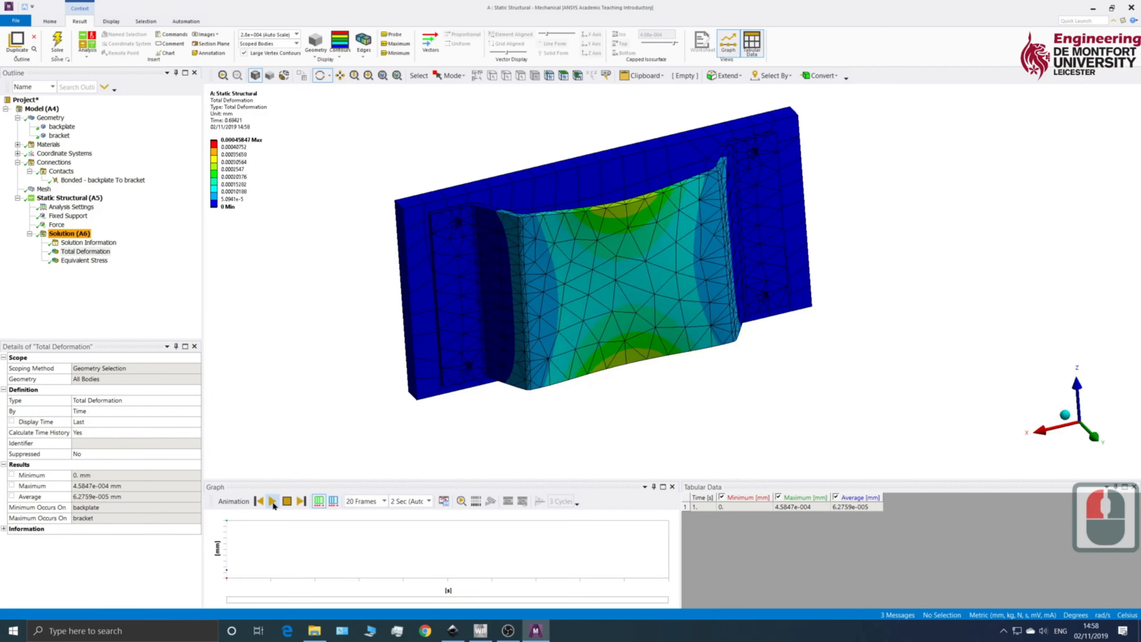
Step: Display the equivalent (von-Mises) stress result and examine its distribution over the bracket and backplate
click(88, 260)
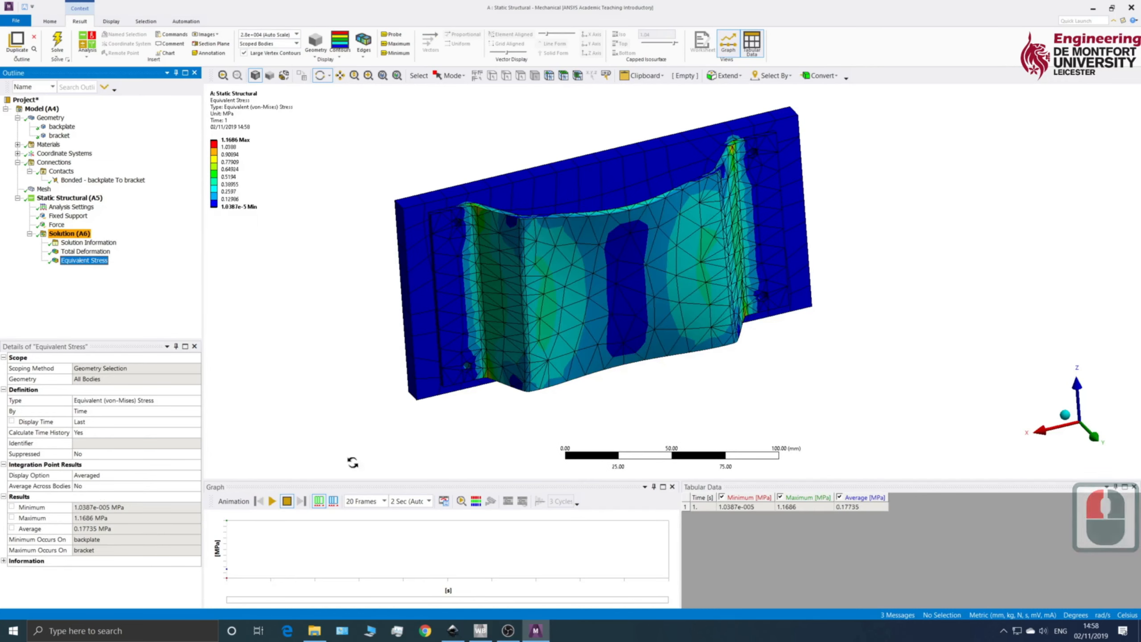
drag(367, 339, 480, 291)
ctrl+middle_drag(422, 301, 436, 343)
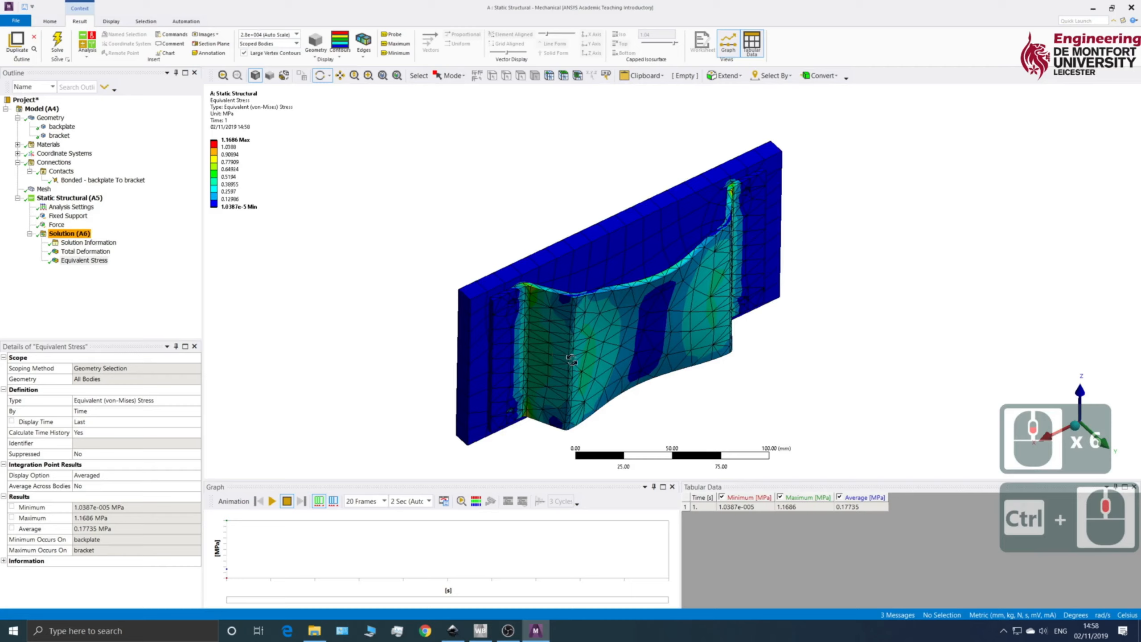